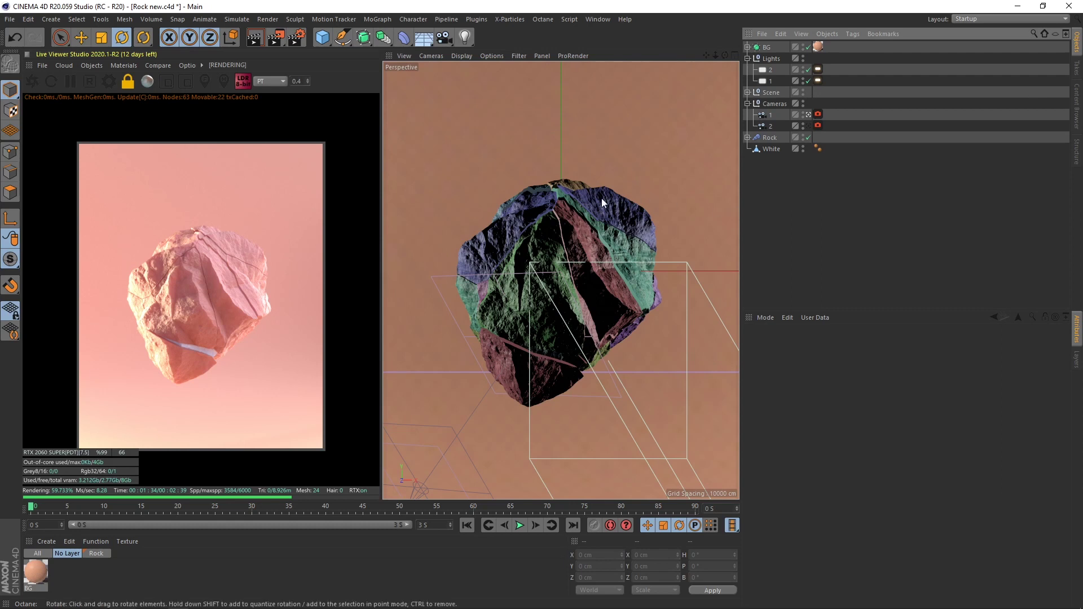
- Enable the Camera Imager in camera 1's Octane camera tag
{"action": "middle_click_drag", "start_coordinate": [169, 260], "coordinate": [204, 282]}
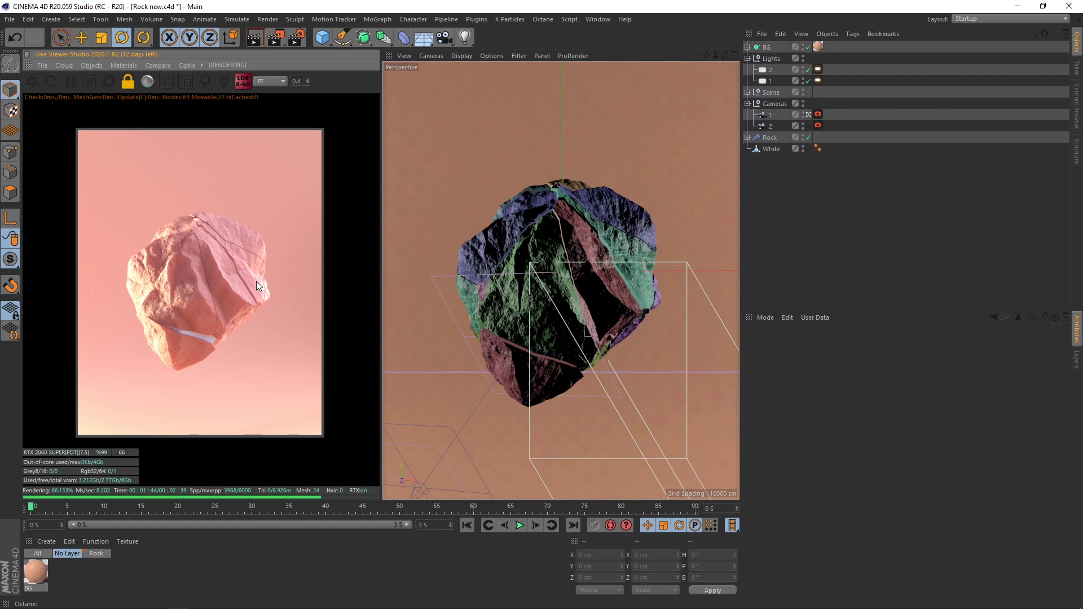
{"action": "left_click", "coordinate": [817, 114]}
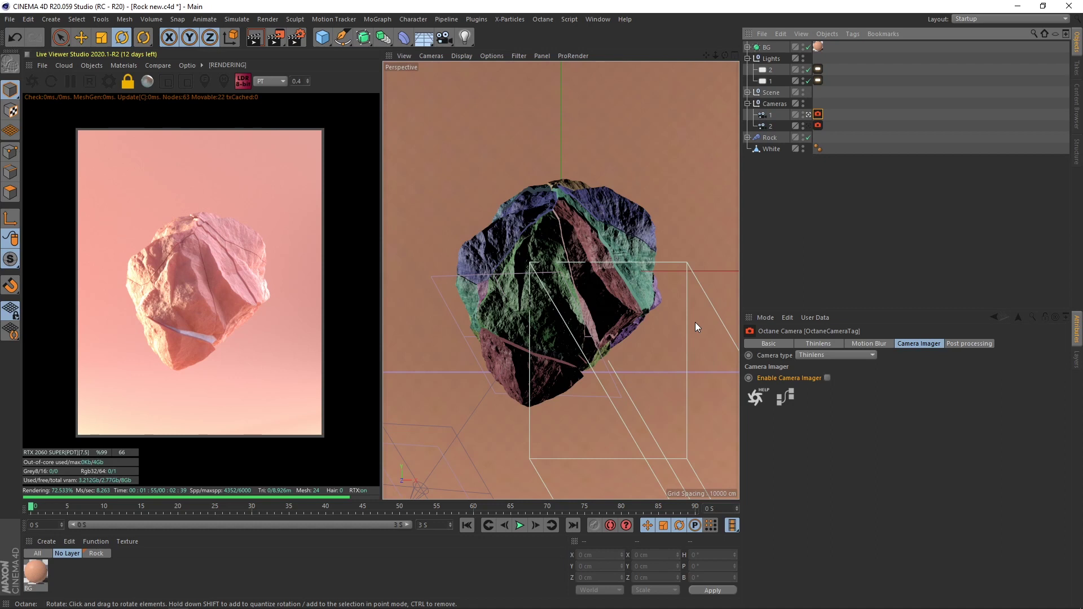
{"action": "left_click", "coordinate": [827, 378]}
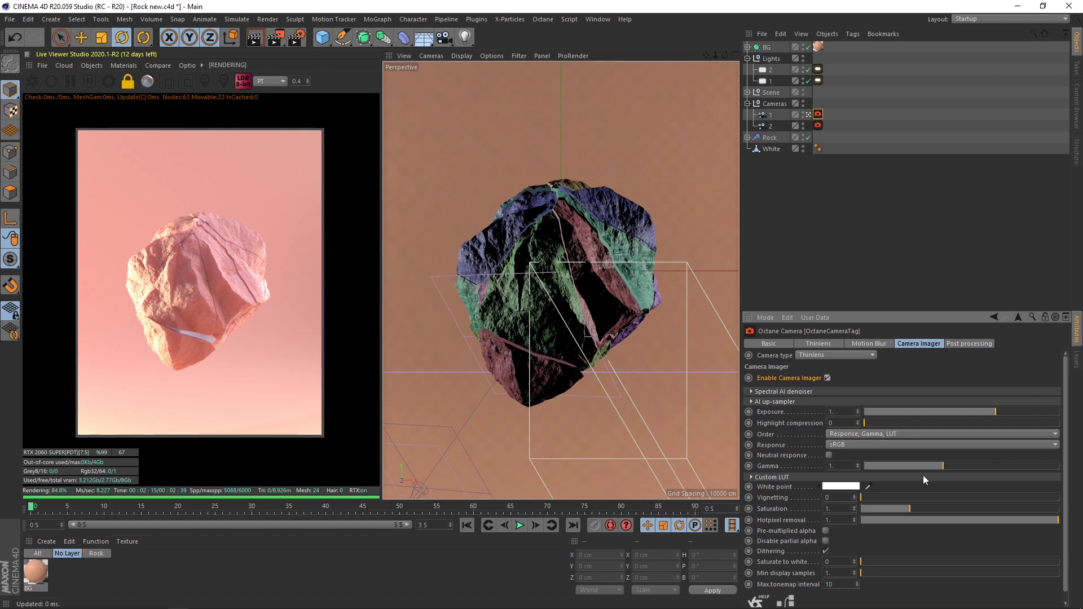
- Grade the render with camera exposure at about 0.467, gamma about 1.236 and saturation about 1.326
{"action": "left_click_drag", "start_coordinate": [994, 412], "coordinate": [980, 412]}
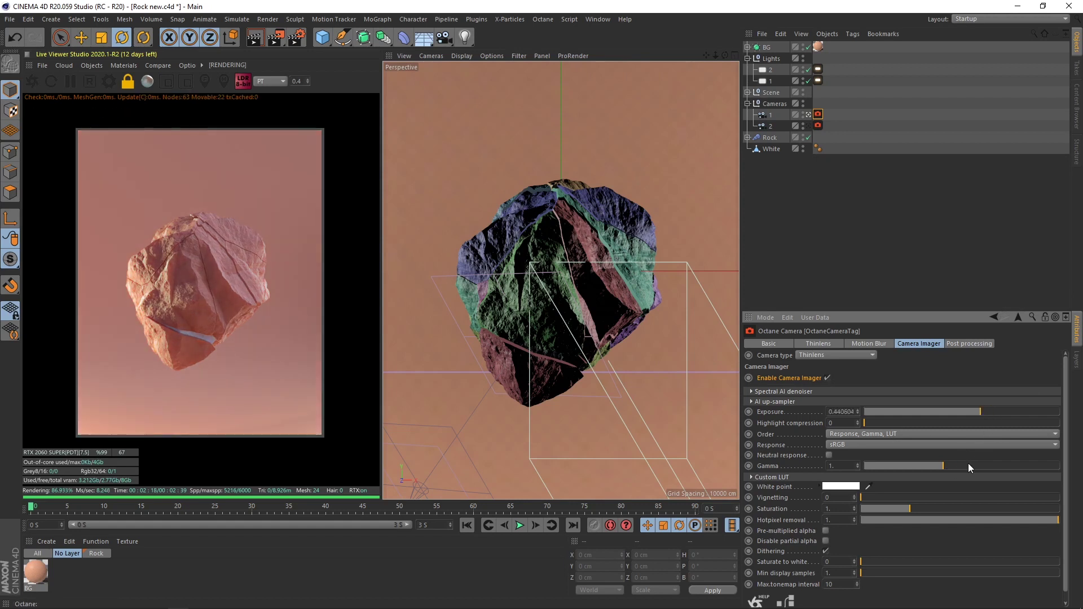
{"action": "left_click_drag", "start_coordinate": [968, 465], "coordinate": [952, 466]}
{"action": "left_click_drag", "start_coordinate": [980, 411], "coordinate": [981, 411]}
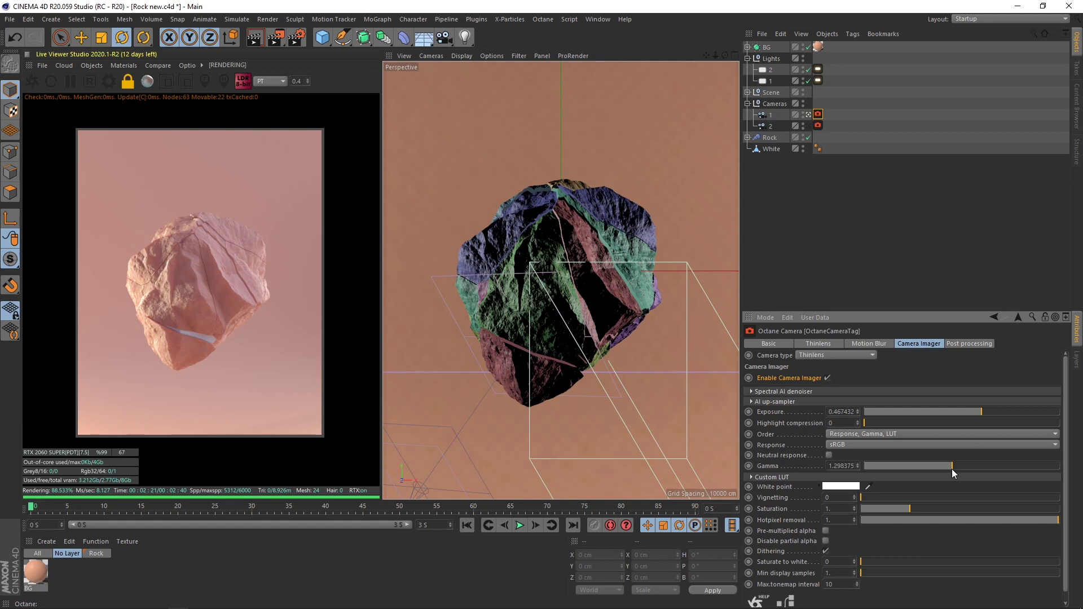
{"action": "left_click_drag", "start_coordinate": [952, 469], "coordinate": [950, 471]}
{"action": "left_click_drag", "start_coordinate": [911, 510], "coordinate": [925, 510]}
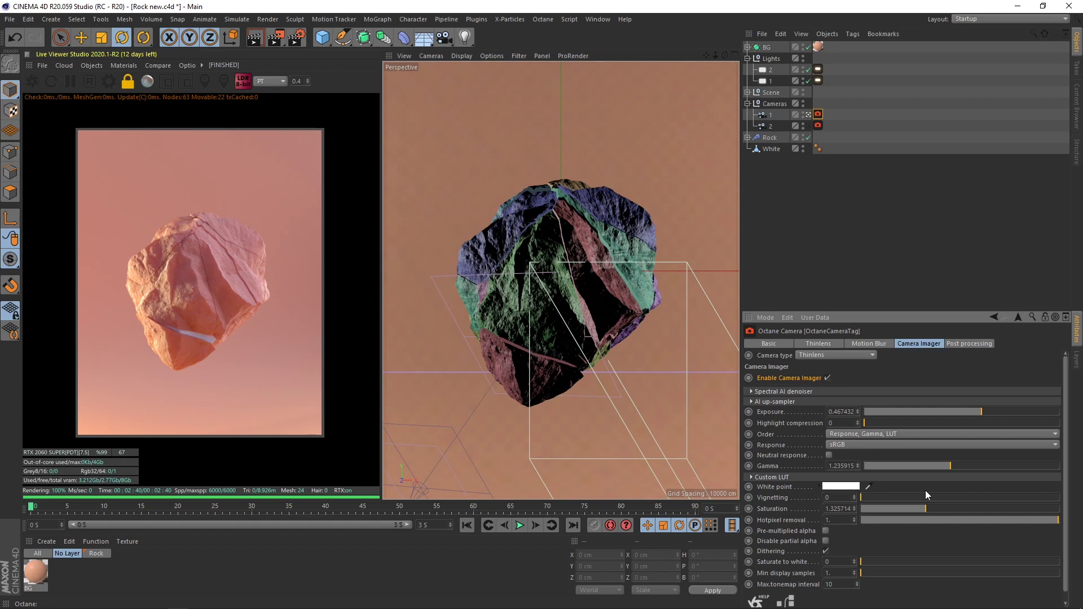
- Toggle light 1 off and back on to compare its contribution to the live render
{"action": "left_click", "coordinate": [815, 182]}
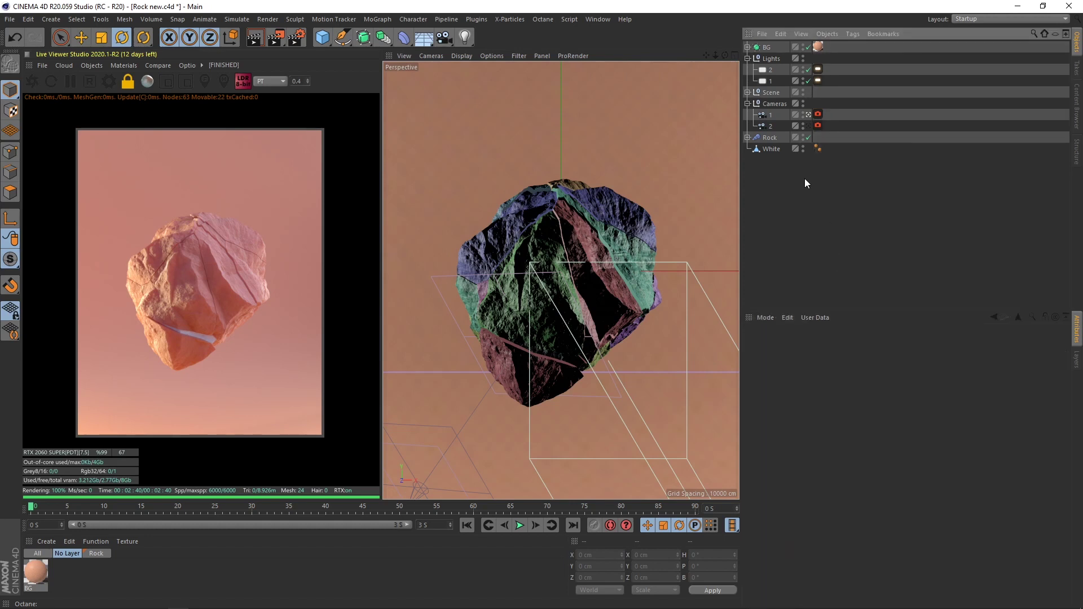
{"action": "left_click", "coordinate": [818, 68]}
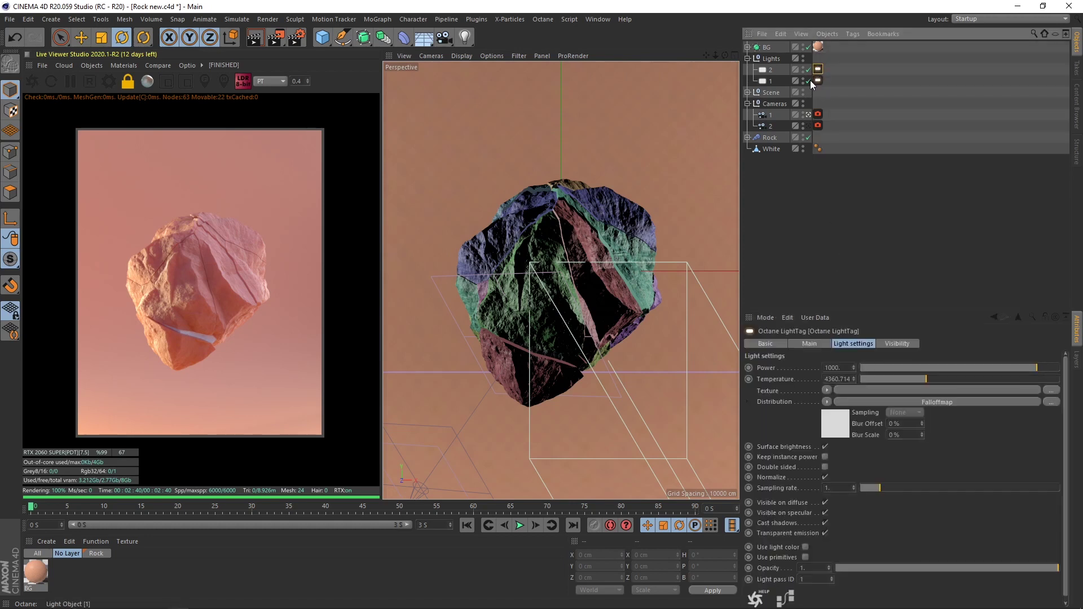
{"action": "left_click", "coordinate": [808, 81]}
{"action": "left_click", "coordinate": [807, 80]}
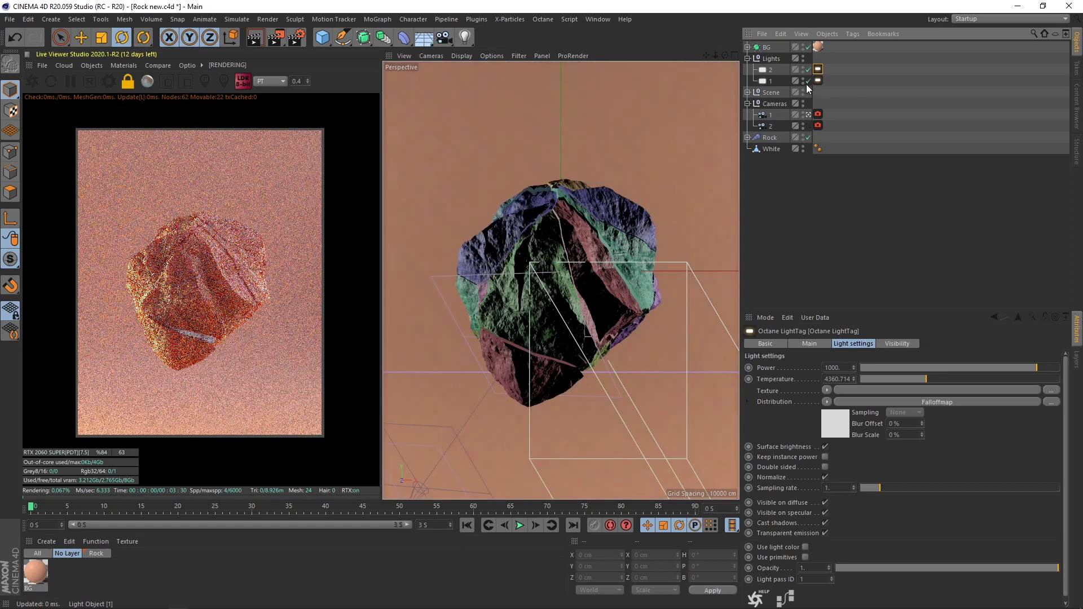
{"action": "left_click", "coordinate": [808, 80]}
{"action": "left_click", "coordinate": [808, 81]}
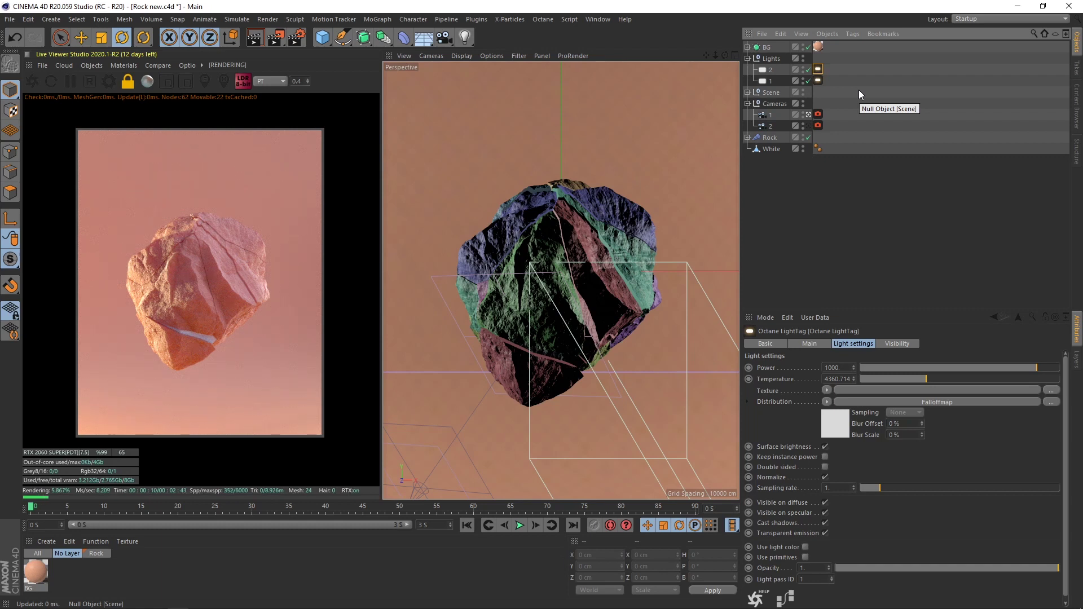
- Test brighter and darker exposures on camera 1, ending with an exposure of about 0.38
{"action": "left_click", "coordinate": [817, 114]}
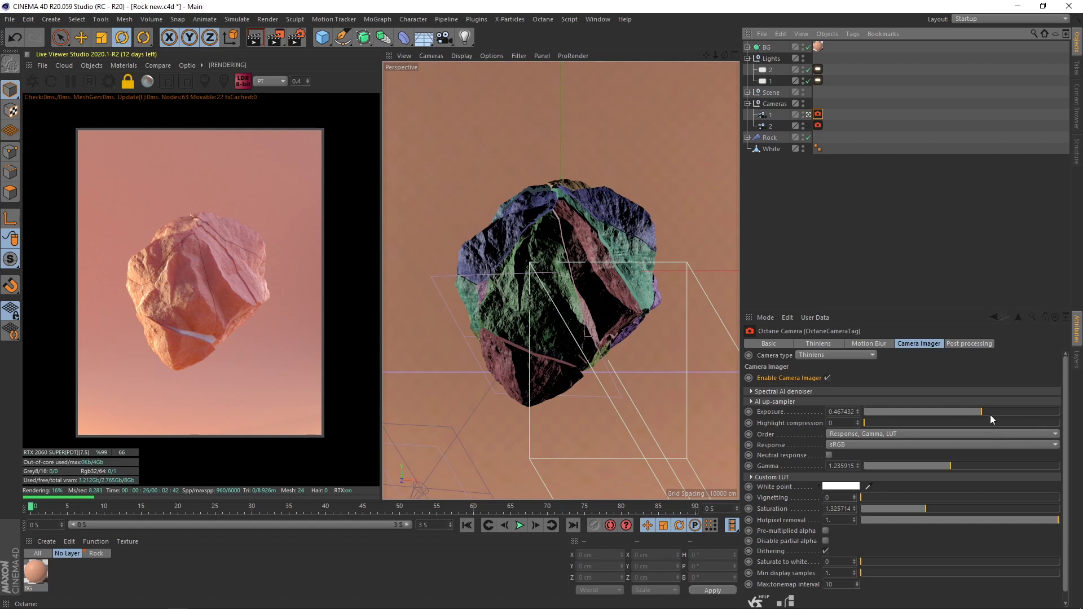
{"action": "left_click_drag", "start_coordinate": [991, 413], "coordinate": [998, 411]}
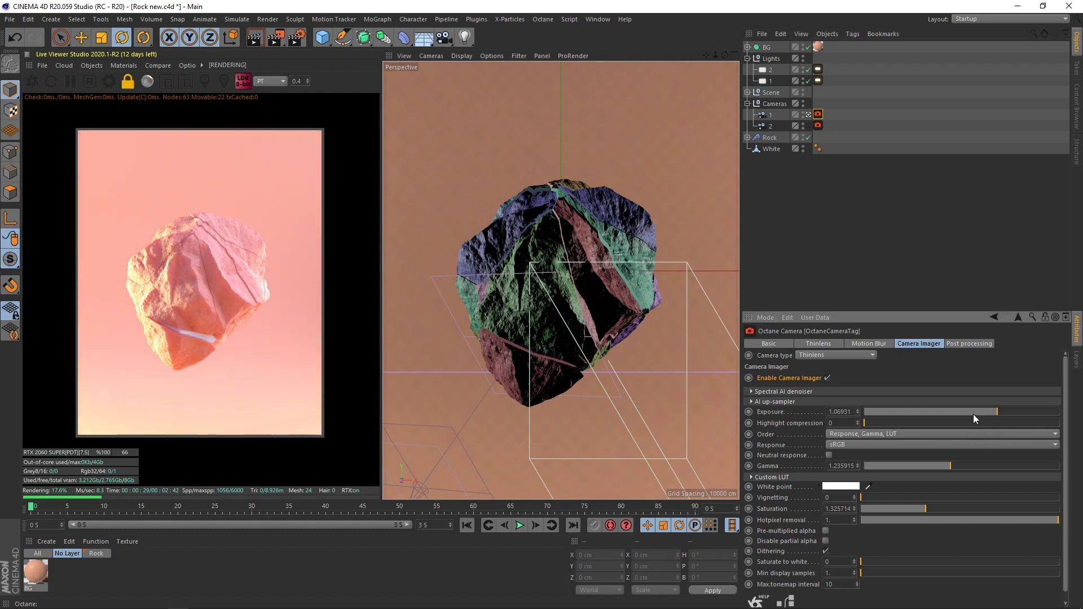
{"action": "left_click", "coordinate": [971, 412]}
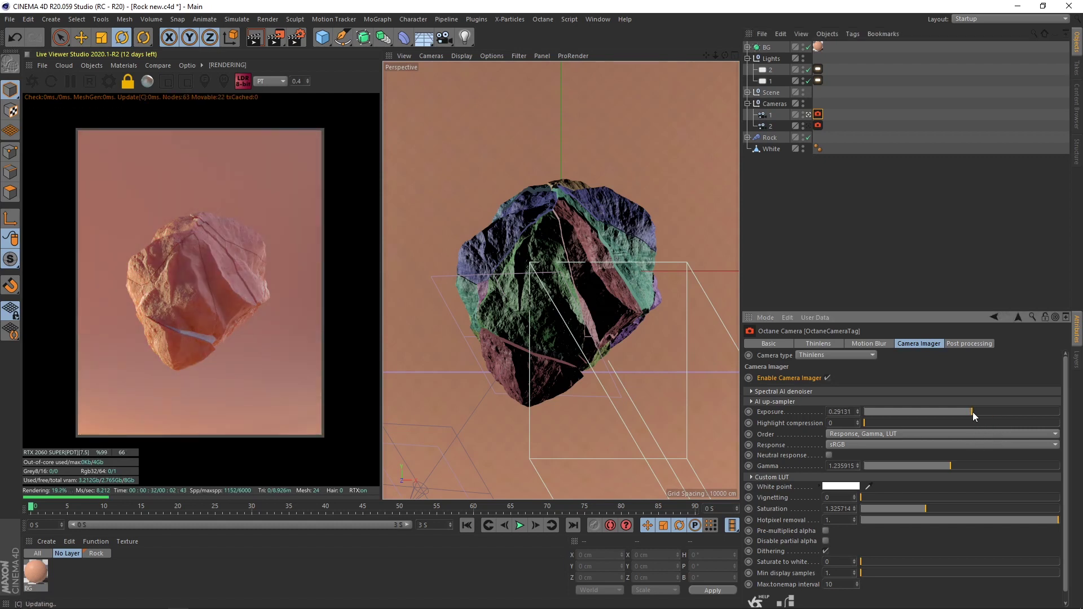
{"action": "left_click_drag", "start_coordinate": [972, 412], "coordinate": [977, 412]}
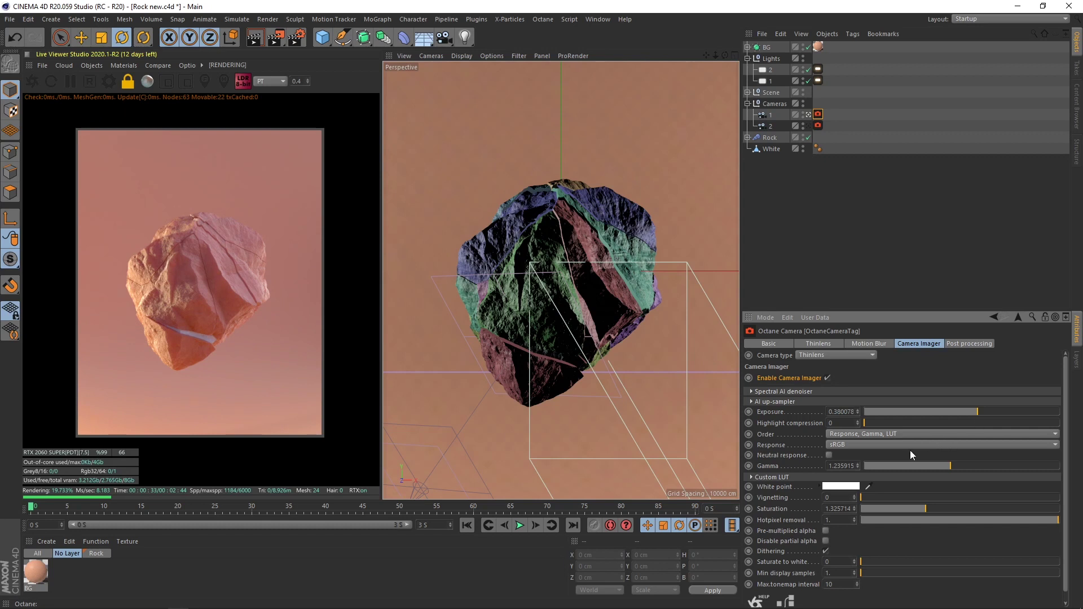
- Switch camera 1's response to Linear, with exposure 2.2 and gamma 1
{"action": "left_click", "coordinate": [828, 445]}
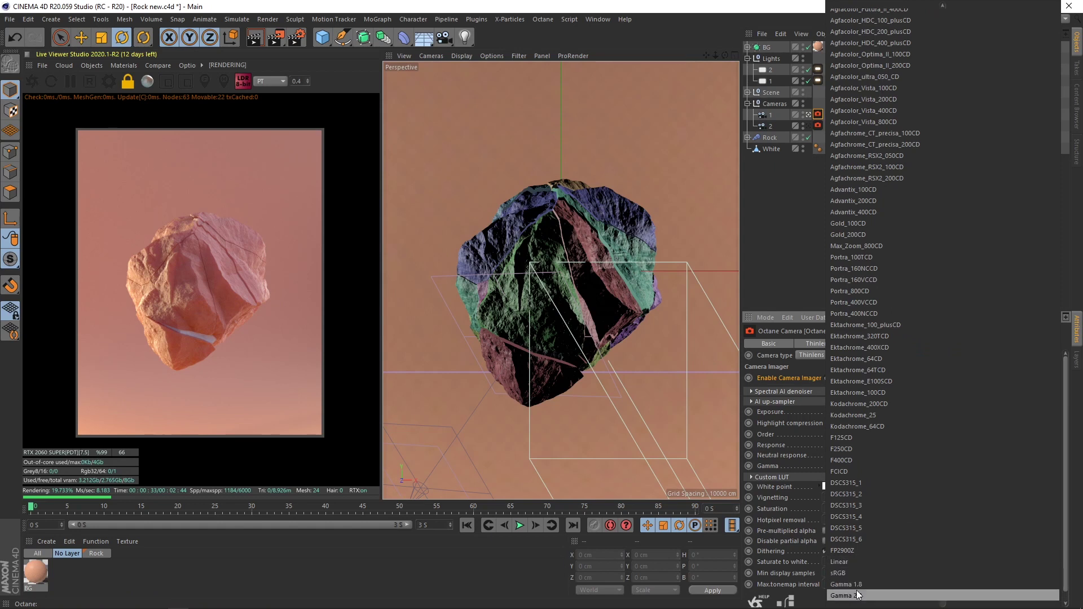
{"action": "left_click", "coordinate": [842, 563]}
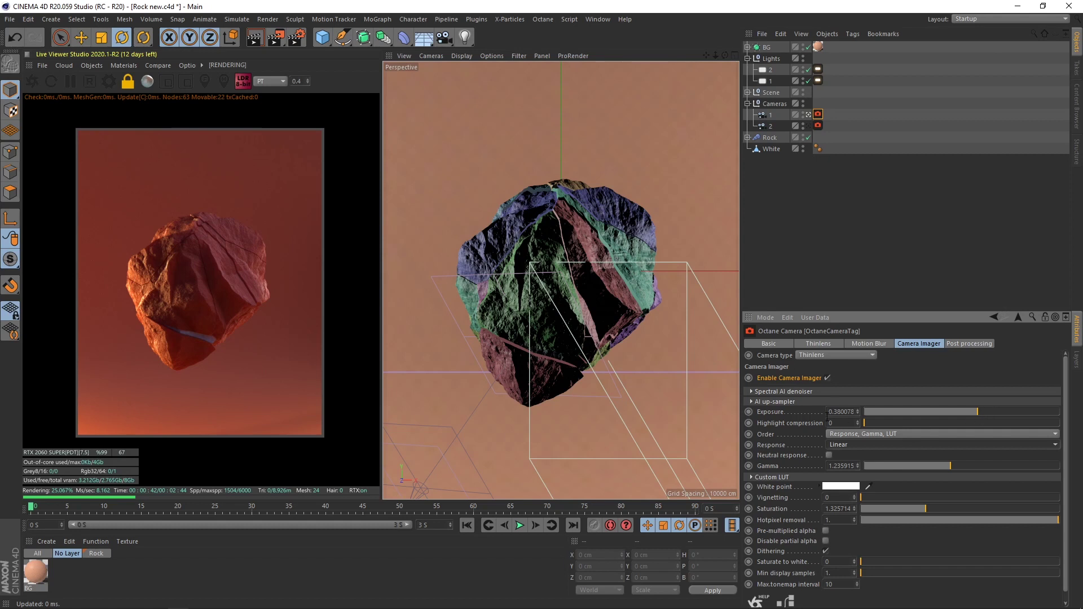
{"action": "left_click_drag", "start_coordinate": [829, 411], "coordinate": [936, 432]}
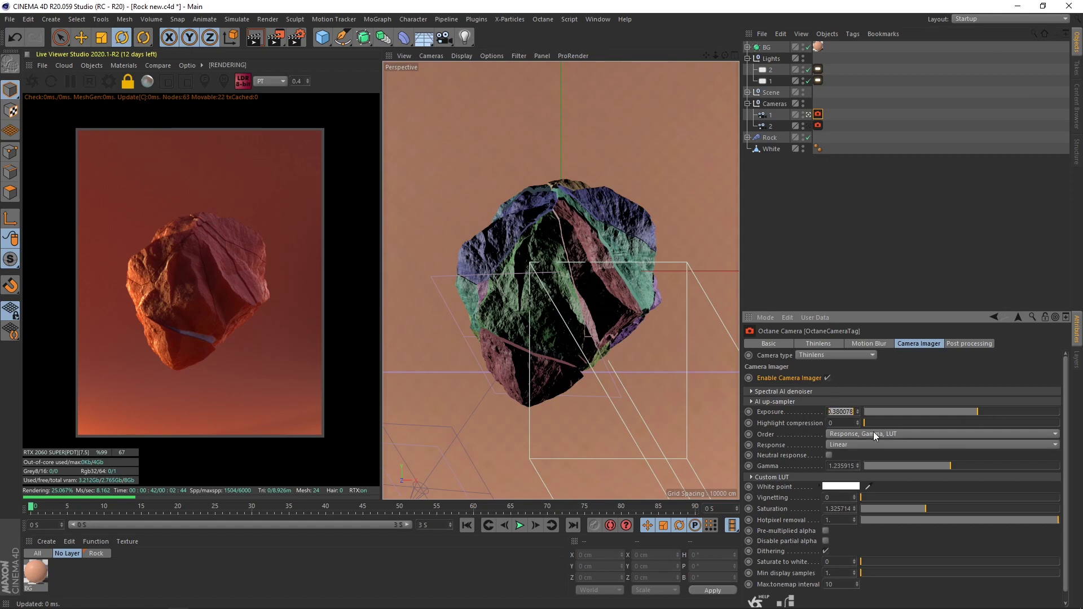
{"action": "type", "text": "2.2"}
{"action": "double_click", "coordinate": [832, 467]}
{"action": "type", "text": "1"}
{"action": "key", "text": "Return"}
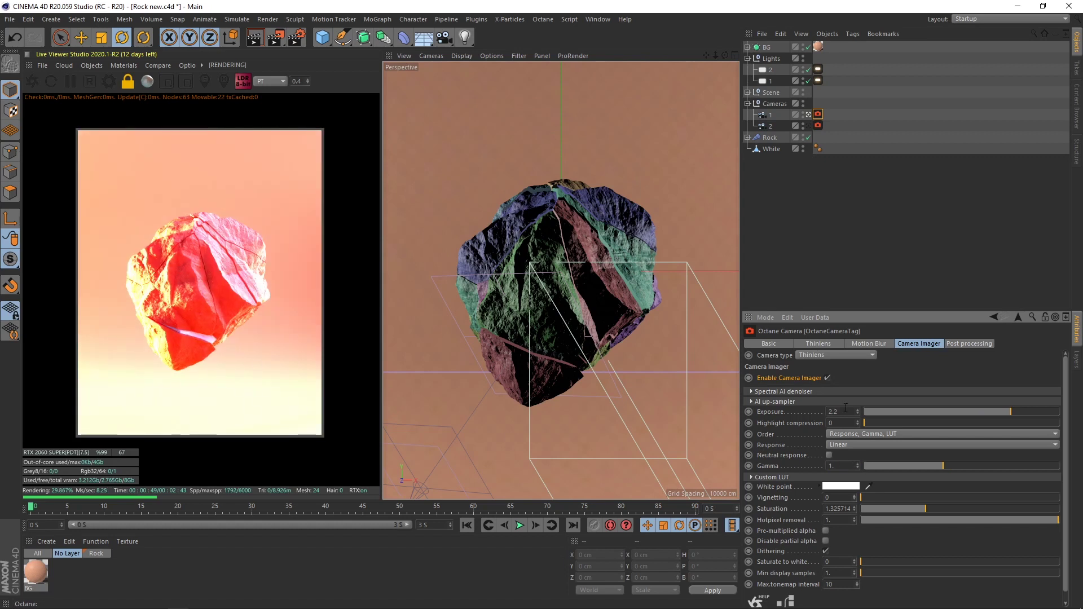
- Set the camera's exposure to 1 and gamma to 2.2, and reduce the exposure to about 0.44
{"action": "double_click", "coordinate": [845, 411]}
{"action": "type", "text": "1"}
{"action": "key", "text": "Return"}
{"action": "double_click", "coordinate": [835, 465]}
{"action": "type", "text": "2.2"}
{"action": "key", "text": "Return"}
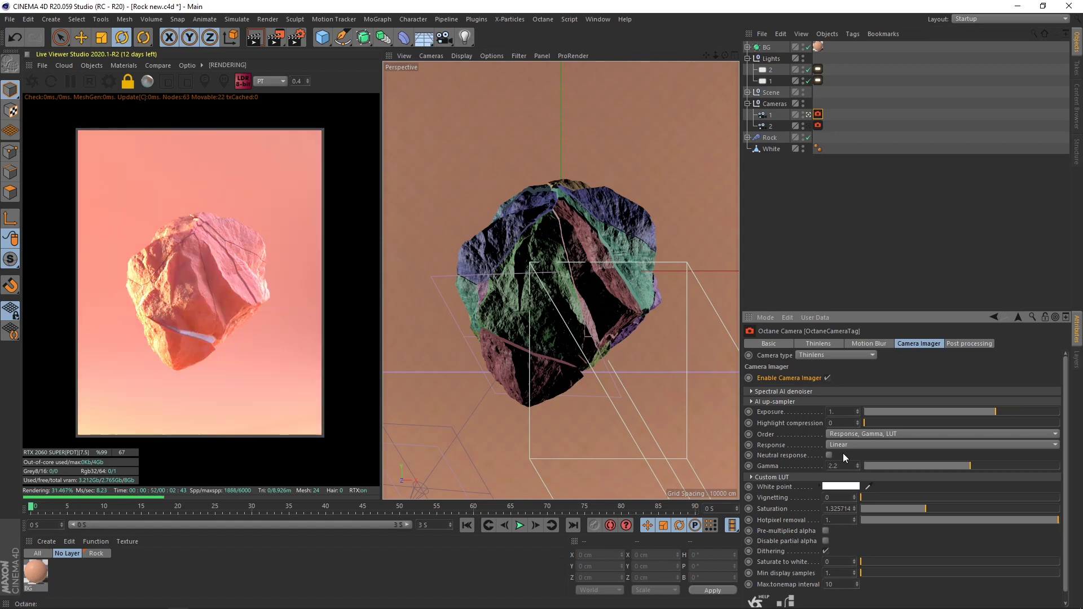
{"action": "left_click_drag", "start_coordinate": [994, 412], "coordinate": [980, 414]}
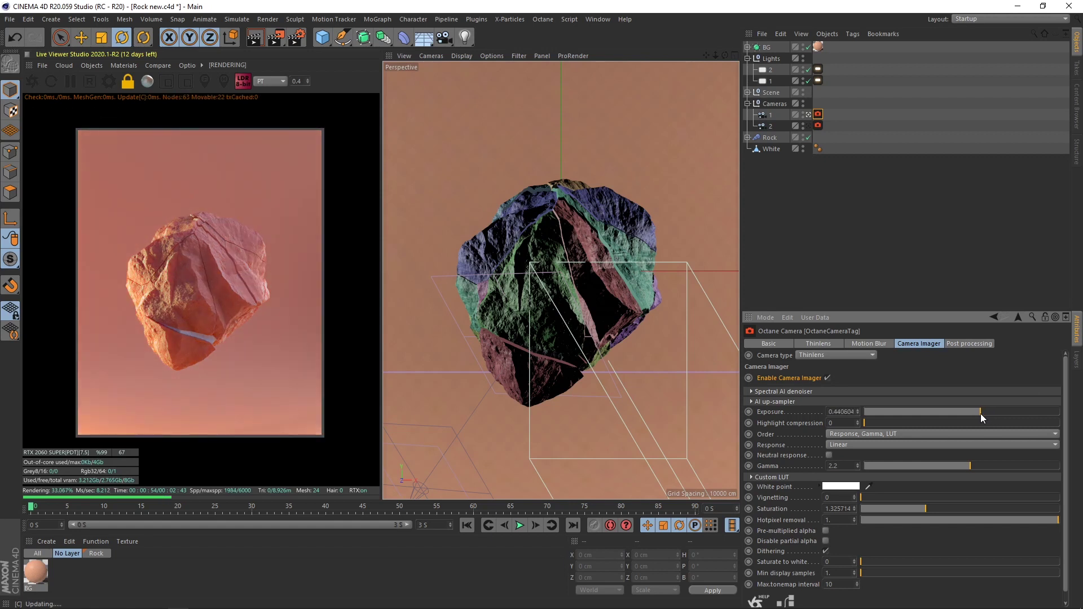
{"action": "mouse_move", "coordinate": [971, 464]}
{"action": "left_mouse_down"}
{"action": "mouse_move", "coordinate": [957, 465]}
{"action": "mouse_move", "coordinate": [970, 465]}
{"action": "left_mouse_up"}
- Switch the camera response back to sRGB, with exposure at about 0.283 and gamma at about 1.342
{"action": "left_click", "coordinate": [890, 444]}
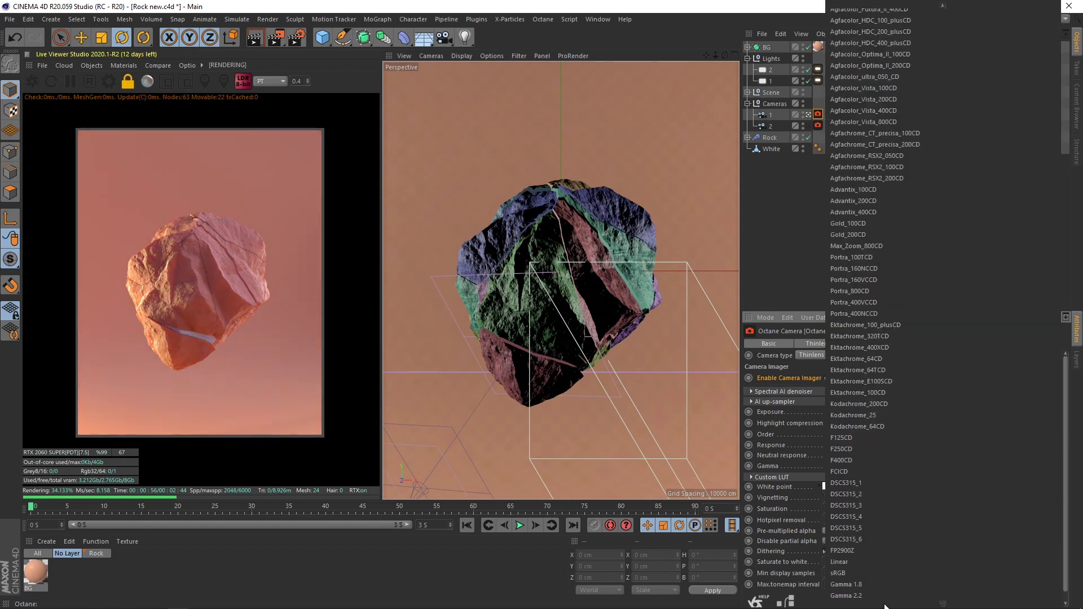
{"action": "left_click", "coordinate": [855, 573]}
{"action": "left_click_drag", "start_coordinate": [965, 464], "coordinate": [945, 465]}
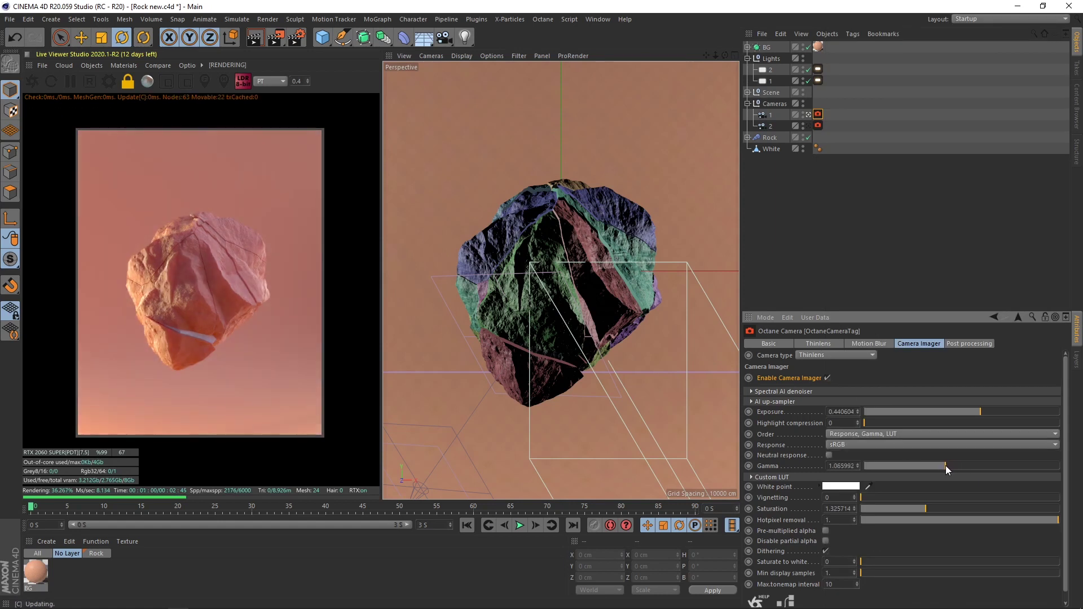
{"action": "left_click", "coordinate": [971, 411]}
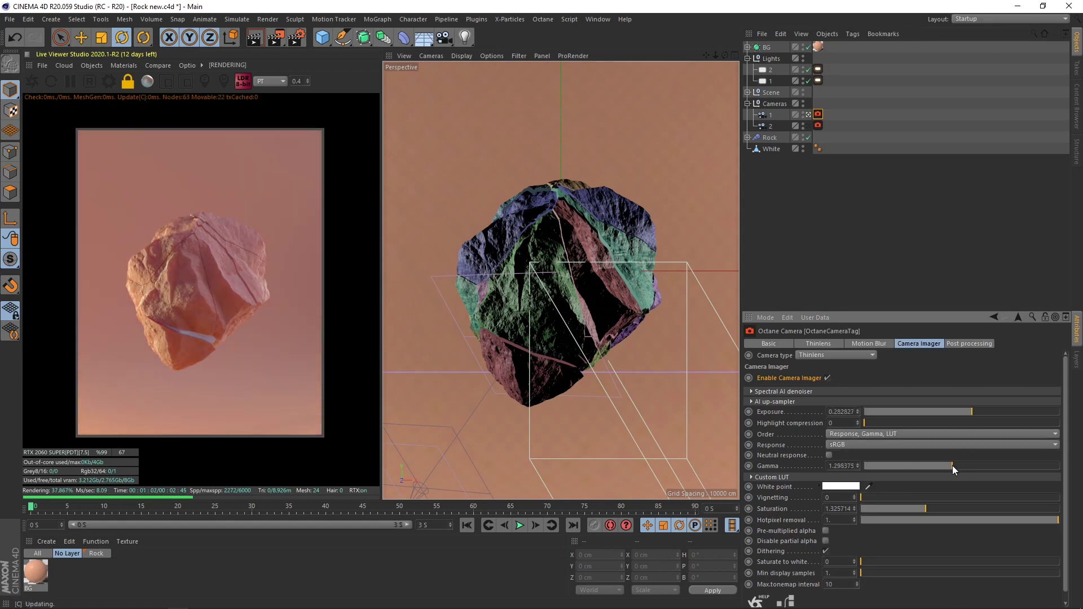
{"action": "left_click", "coordinate": [953, 466]}
- Enable post processing for camera 1 and raise the bloom power to about 25.2
{"action": "left_click", "coordinate": [774, 478]}
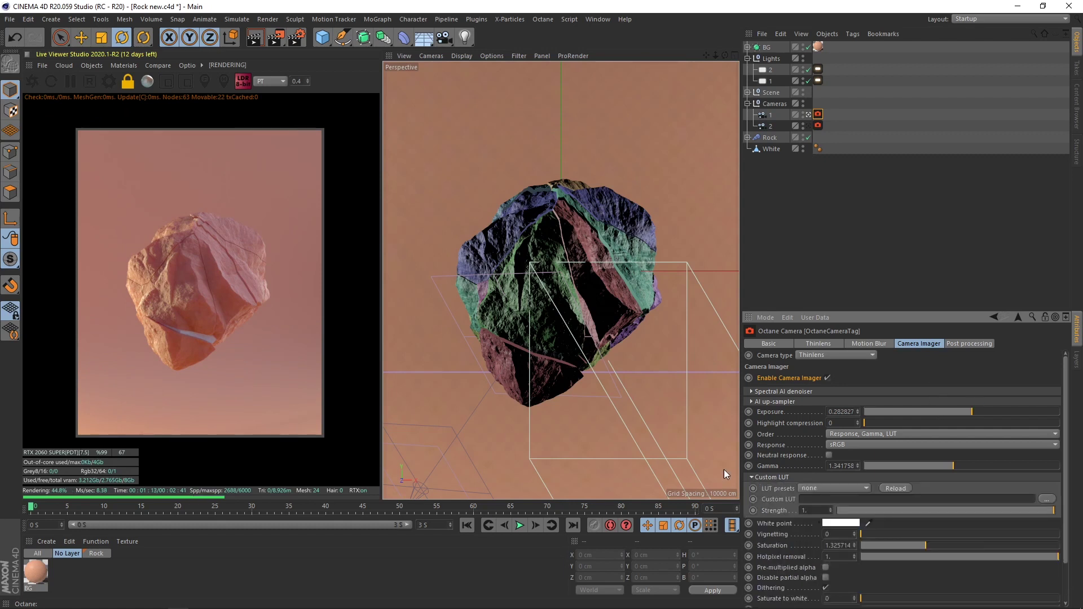
{"action": "left_click", "coordinate": [979, 346]}
{"action": "left_click", "coordinate": [783, 378]}
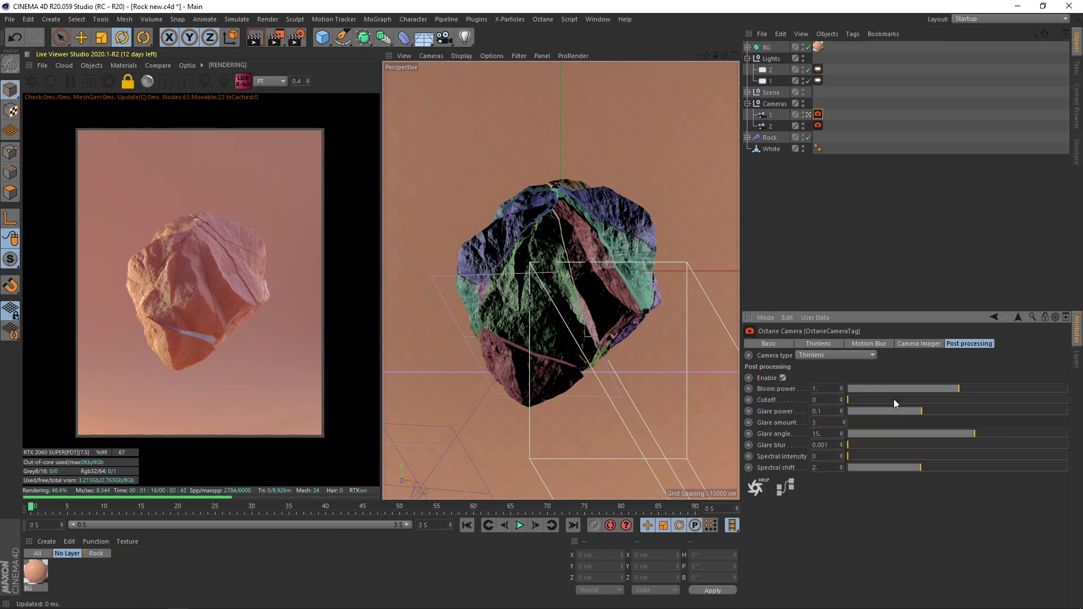
{"action": "mouse_move", "coordinate": [987, 389]}
{"action": "left_mouse_down"}
{"action": "mouse_move", "coordinate": [1016, 394]}
{"action": "mouse_move", "coordinate": [1003, 399]}
{"action": "left_mouse_up"}
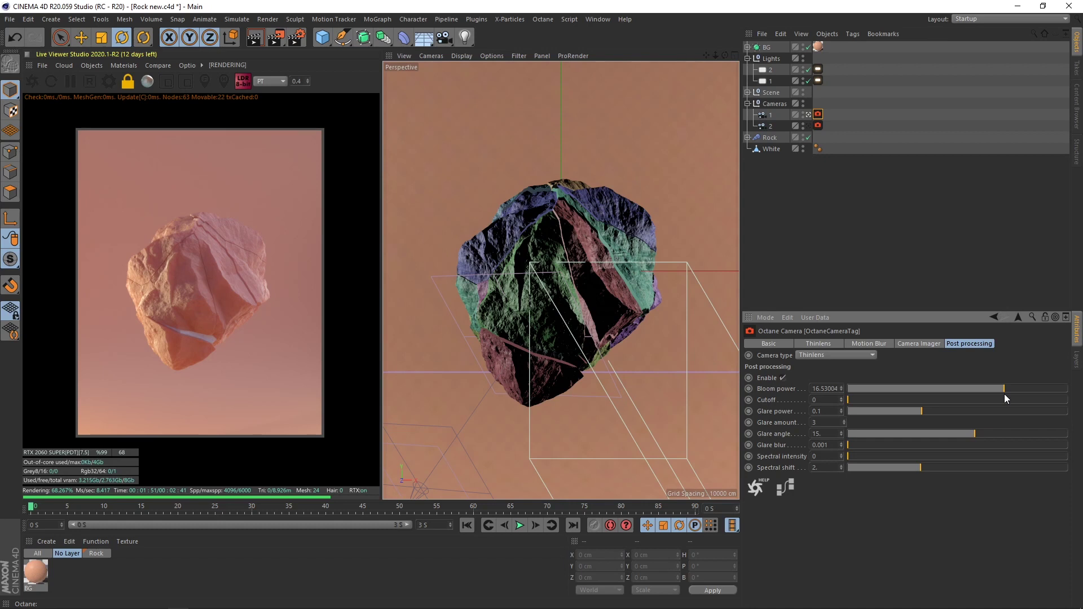
{"action": "left_click", "coordinate": [1011, 388]}
- Load Lifted Shadows.CUBE as the Camera Imager's custom LUT and set gamma to about 1.298
{"action": "left_click", "coordinate": [920, 344]}
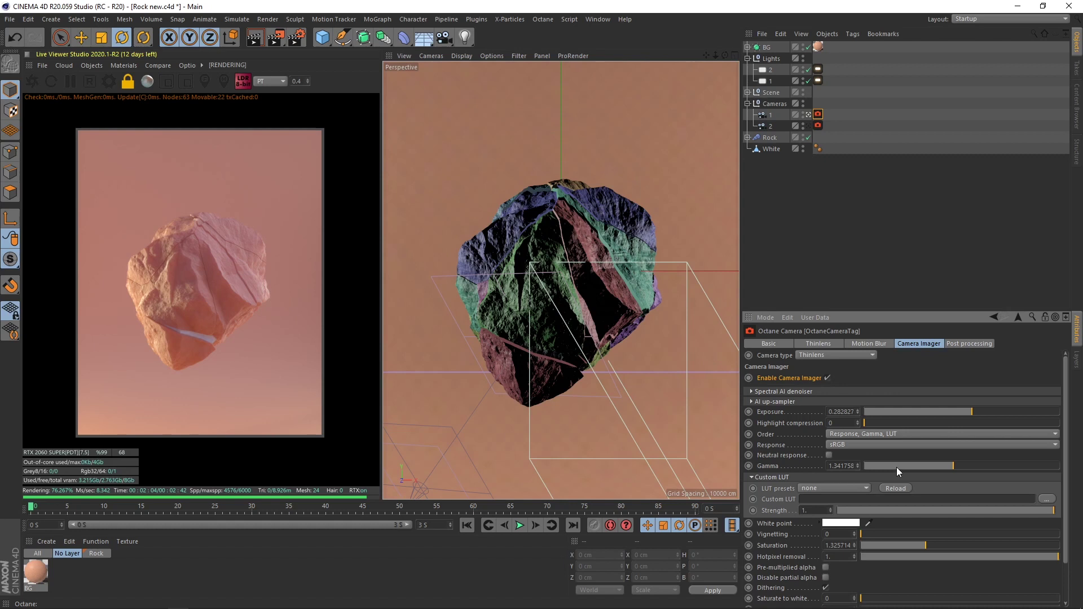
{"action": "left_click", "coordinate": [965, 344]}
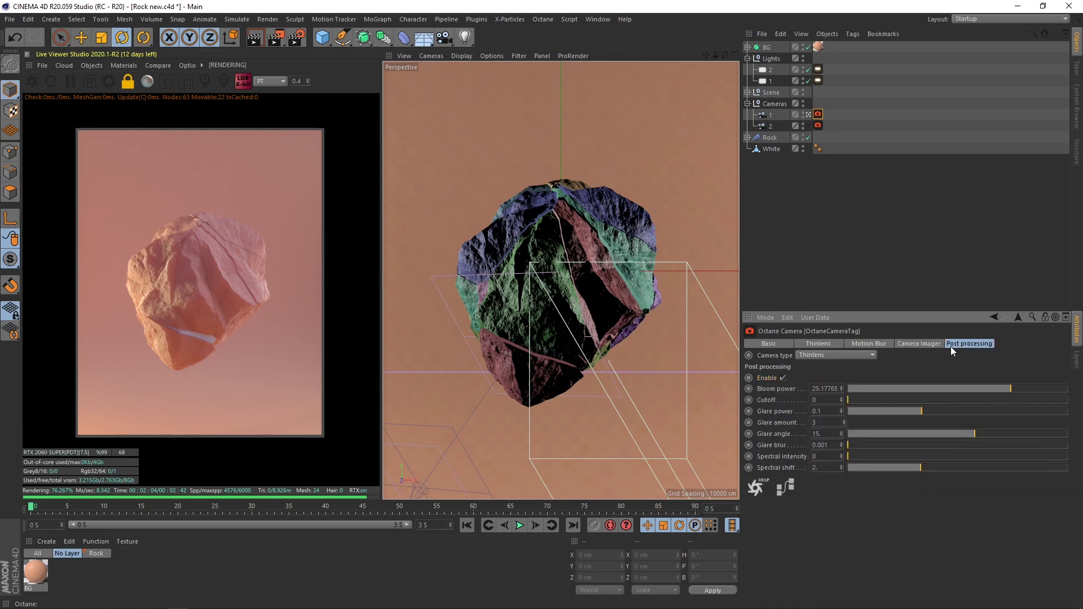
{"action": "left_click", "coordinate": [916, 344]}
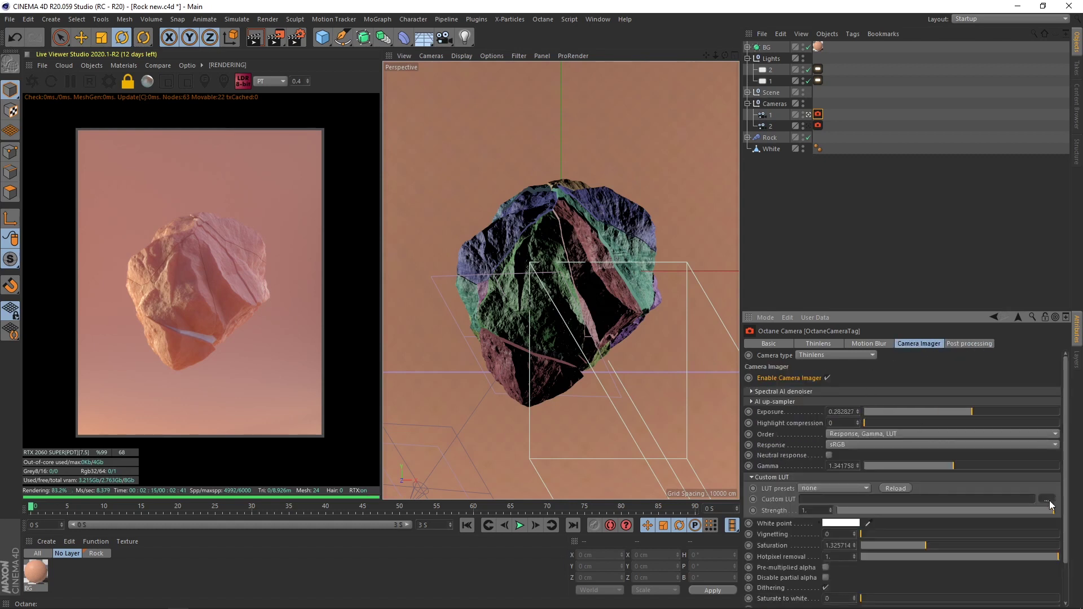
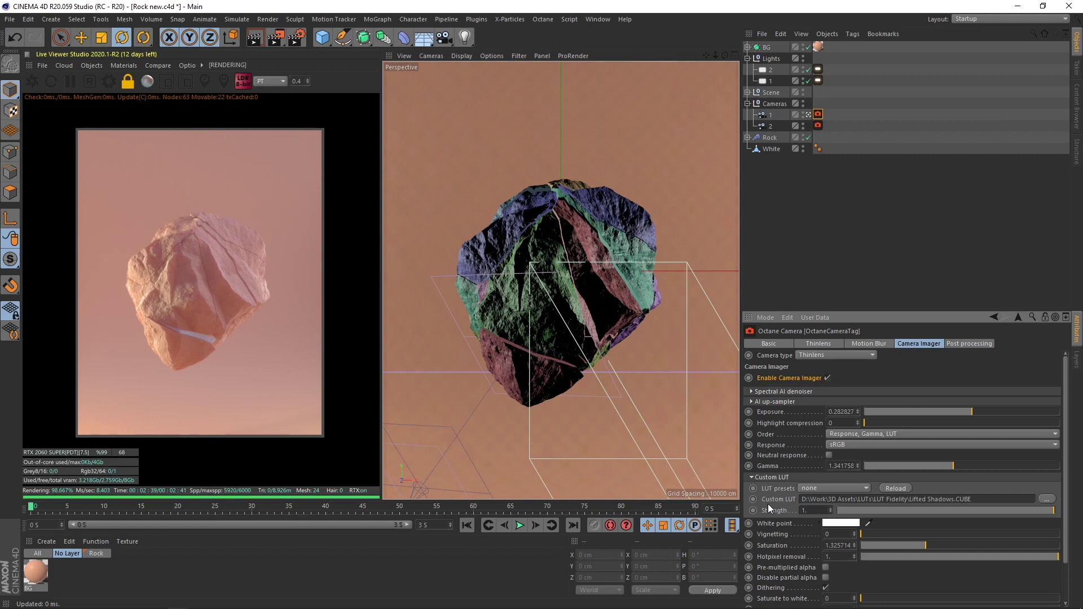
{"action": "left_click", "coordinate": [952, 465]}
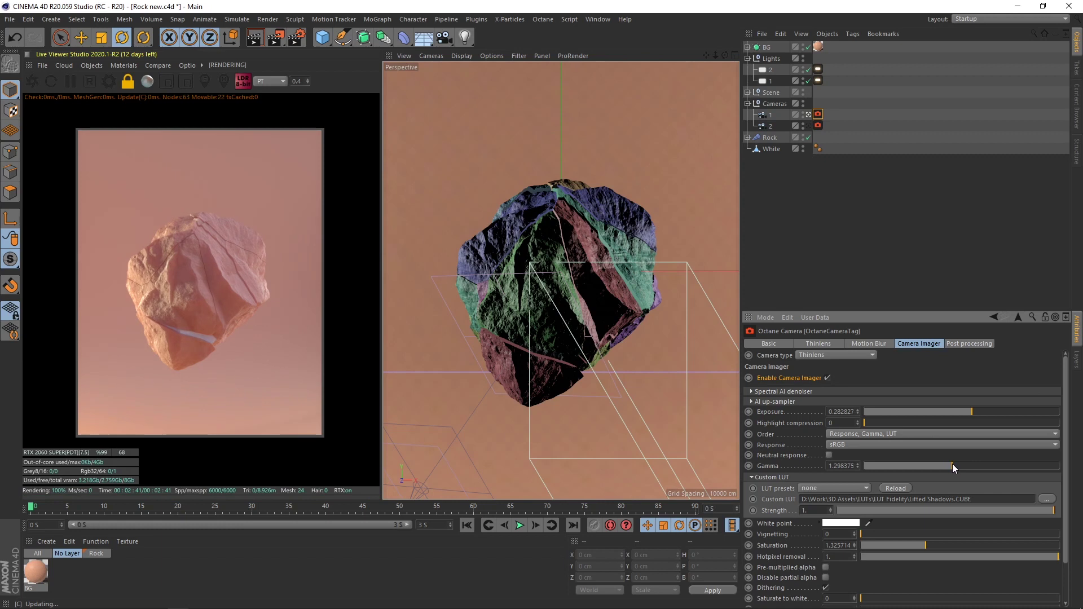
- Try a lower custom LUT strength and undo the change
{"action": "left_click_drag", "start_coordinate": [972, 510], "coordinate": [862, 510]}
{"action": "key", "text": "ctrl+z"}
{"action": "mouse_move", "coordinate": [993, 512]}
{"action": "left_mouse_down"}
{"action": "mouse_move", "coordinate": [895, 506]}
{"action": "mouse_move", "coordinate": [986, 513]}
{"action": "left_mouse_up"}
- Set the Camera Imager's processing order to LUT, Response, Gamma
{"action": "left_click", "coordinate": [861, 433]}
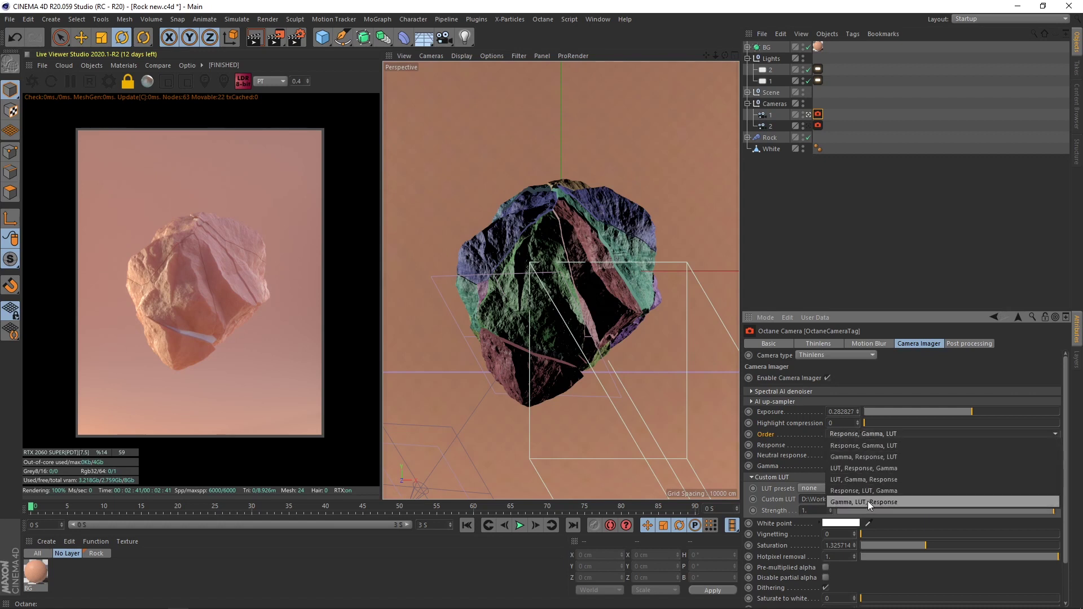
{"action": "left_click", "coordinate": [773, 437]}
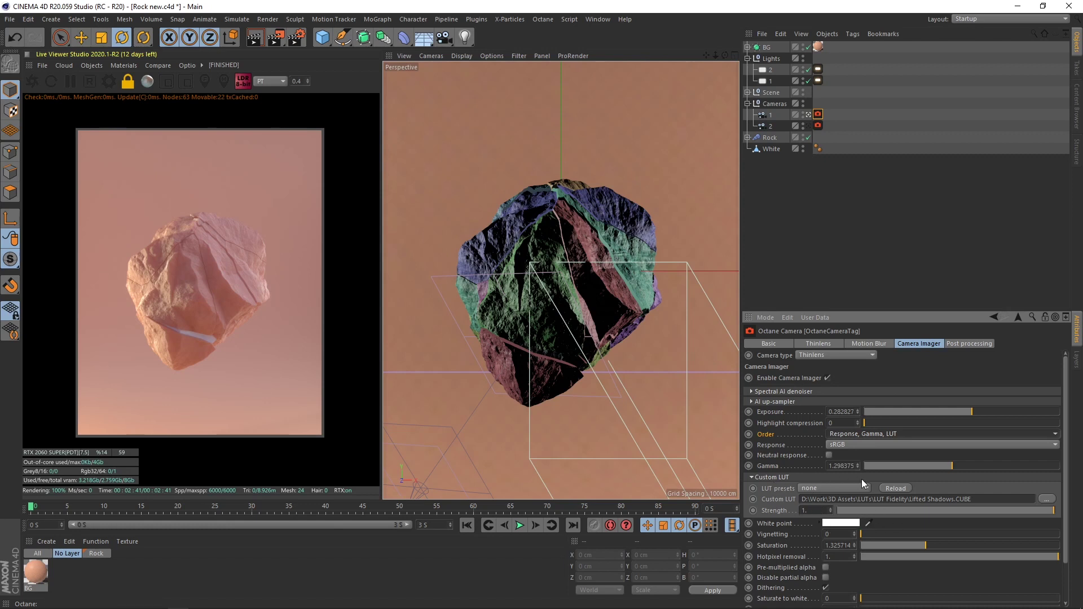
{"action": "left_click", "coordinate": [844, 435]}
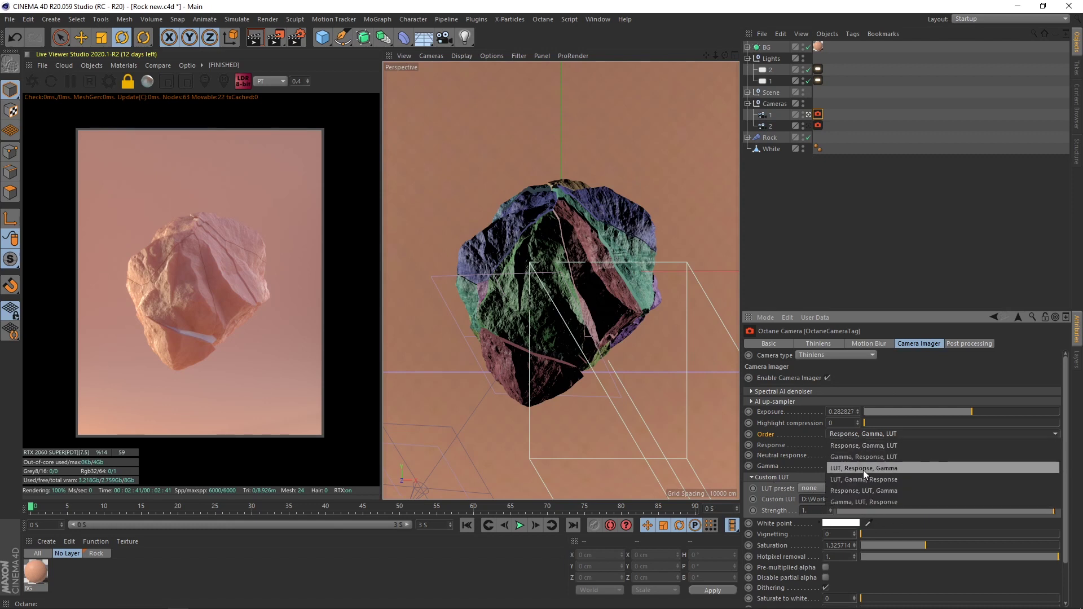
{"action": "left_click", "coordinate": [863, 470]}
- Reduce the custom LUT strength to about 0.164 and the gamma to about 1.015
{"action": "left_click_drag", "start_coordinate": [978, 509], "coordinate": [871, 513]}
{"action": "left_click", "coordinate": [942, 466]}
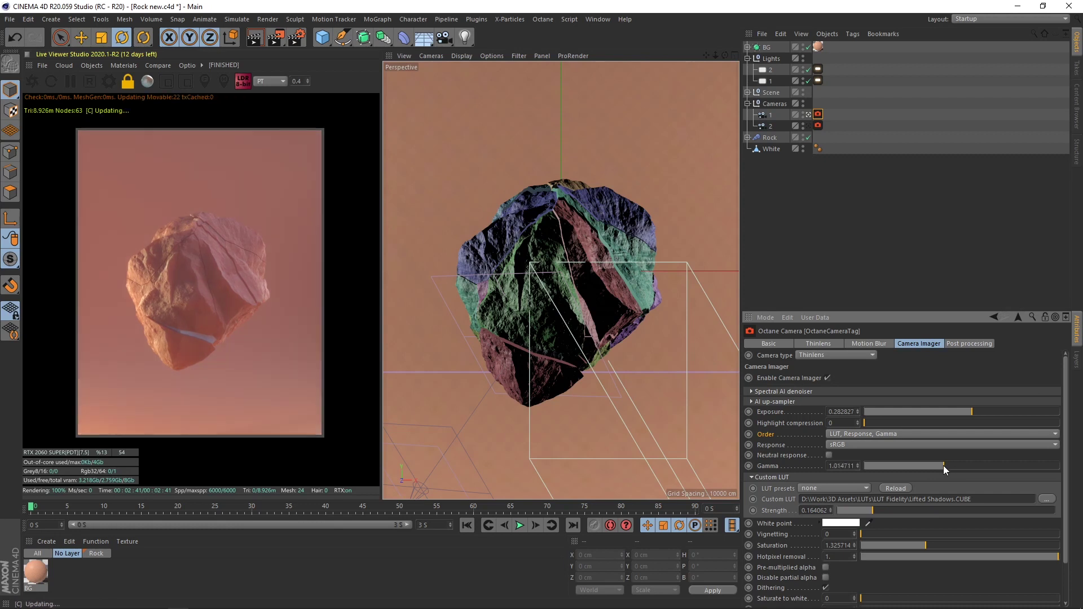
- Fine-tune the Camera Imager: exposure about 0.369, gamma about 0.982, custom LUT strength about 0.302 and saturation about 1.474
{"action": "left_click", "coordinate": [977, 410]}
{"action": "left_click_drag", "start_coordinate": [979, 412], "coordinate": [977, 412]}
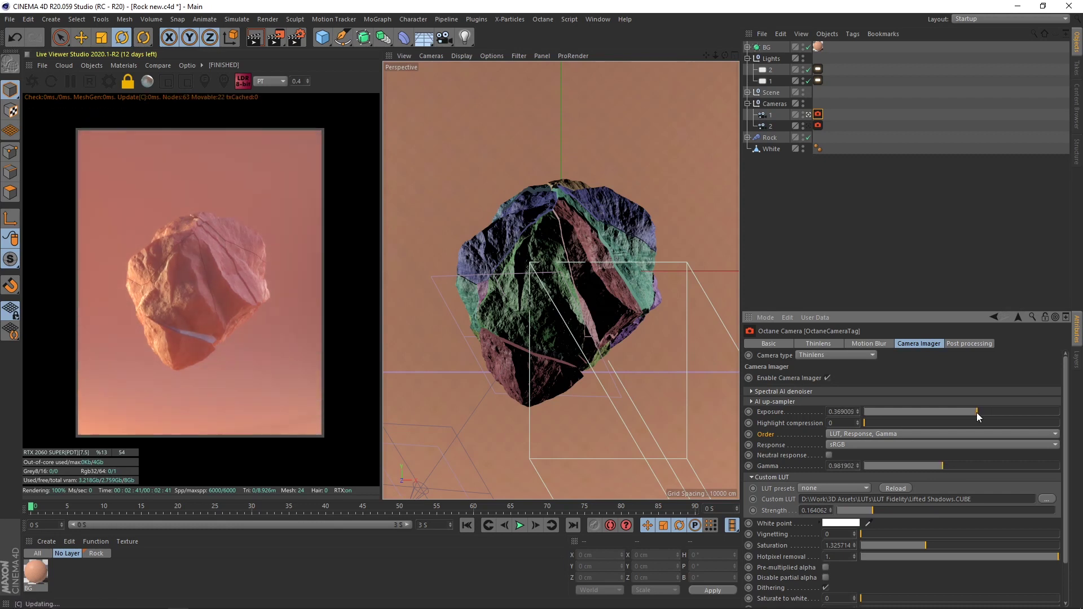
{"action": "mouse_move", "coordinate": [880, 514]}
{"action": "left_mouse_down"}
{"action": "mouse_move", "coordinate": [938, 514]}
{"action": "mouse_move", "coordinate": [893, 515]}
{"action": "mouse_move", "coordinate": [902, 513]}
{"action": "left_mouse_up"}
{"action": "left_click_drag", "start_coordinate": [902, 512], "coordinate": [902, 513]}
{"action": "left_click_drag", "start_coordinate": [925, 545], "coordinate": [933, 546]}
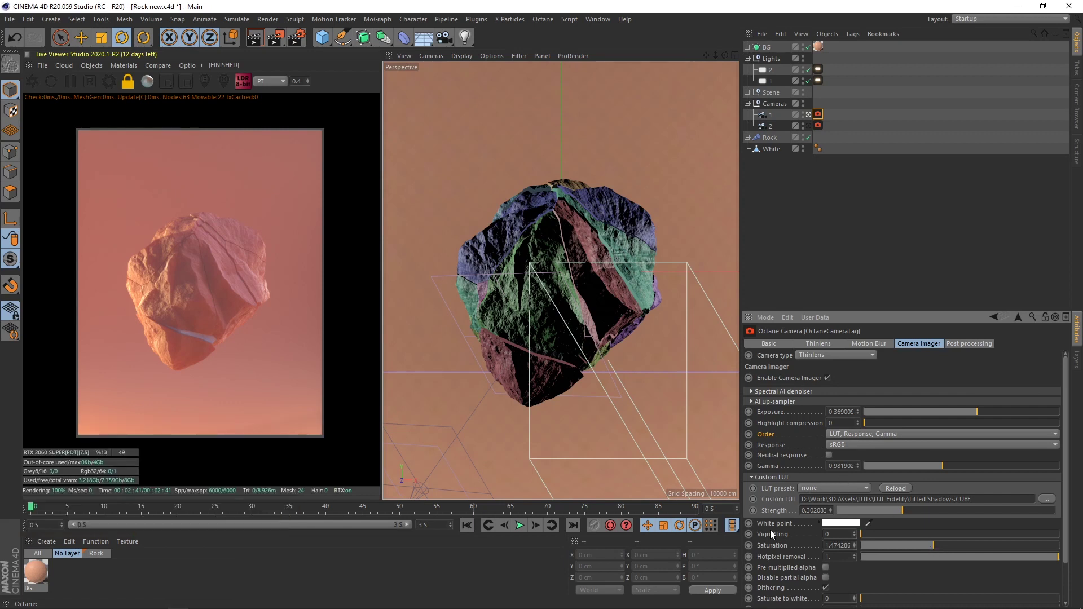
- Disable the Camera Imager and re-enable it to compare the render with and without grading
{"action": "left_click", "coordinate": [827, 378]}
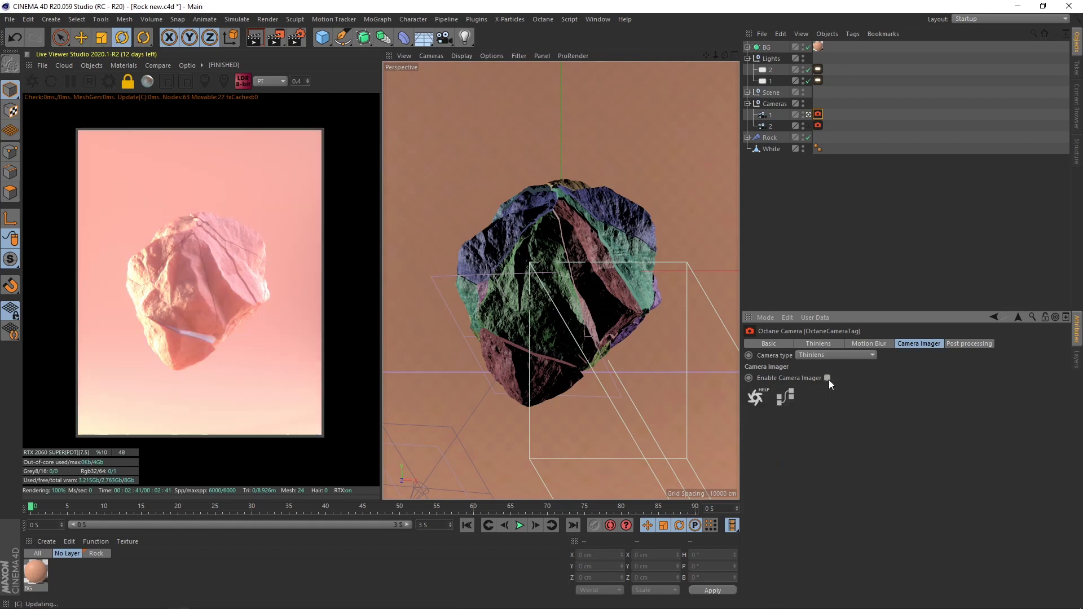
{"action": "left_click", "coordinate": [827, 379]}
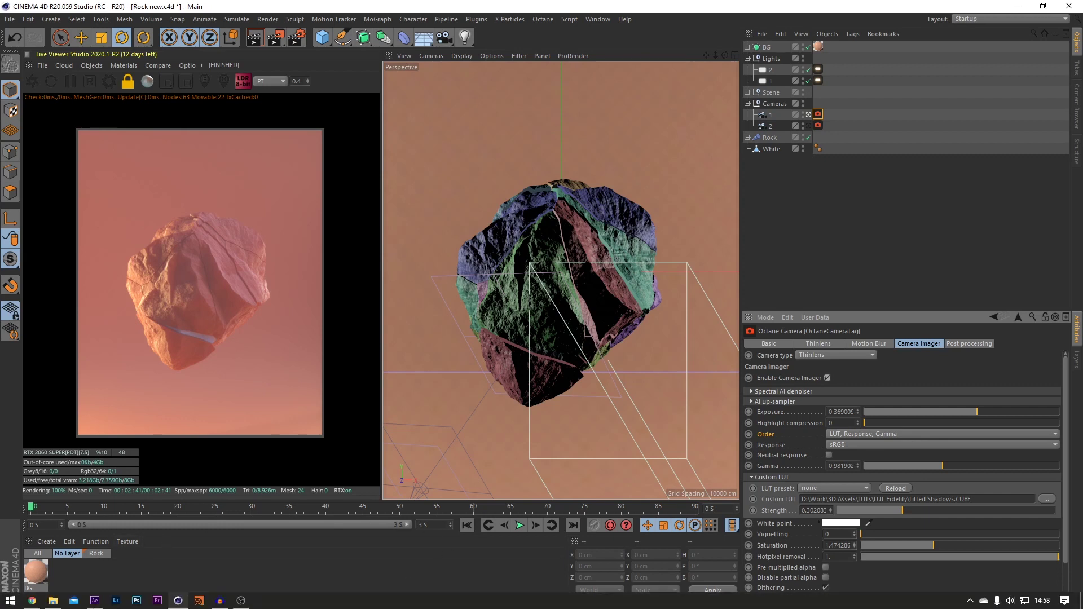
- Switch to After Effects, create a new composition from Red.tif and inspect the rock render at different magnifications
{"action": "left_click", "coordinate": [178, 600]}
{"action": "left_click", "coordinate": [24, 149]}
{"action": "left_click_drag", "start_coordinate": [39, 152], "coordinate": [36, 438]}
{"action": "key", "text": "/"}
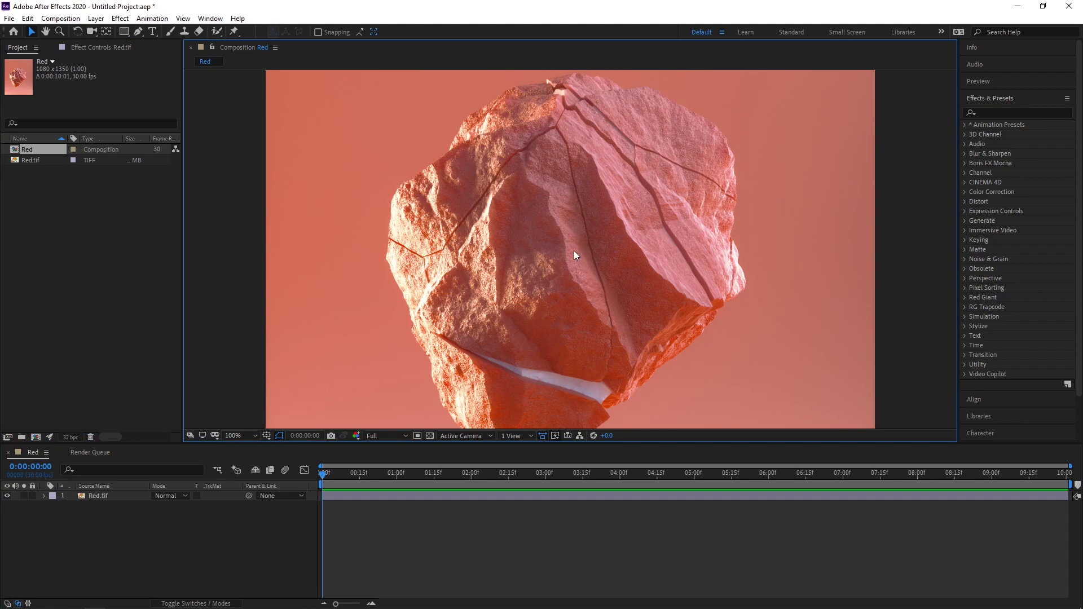
{"action": "key", "text": "shift+/"}
{"action": "key", "text": "/"}
{"action": "key", "text": "shift+/"}
{"action": "key", "text": "/"}
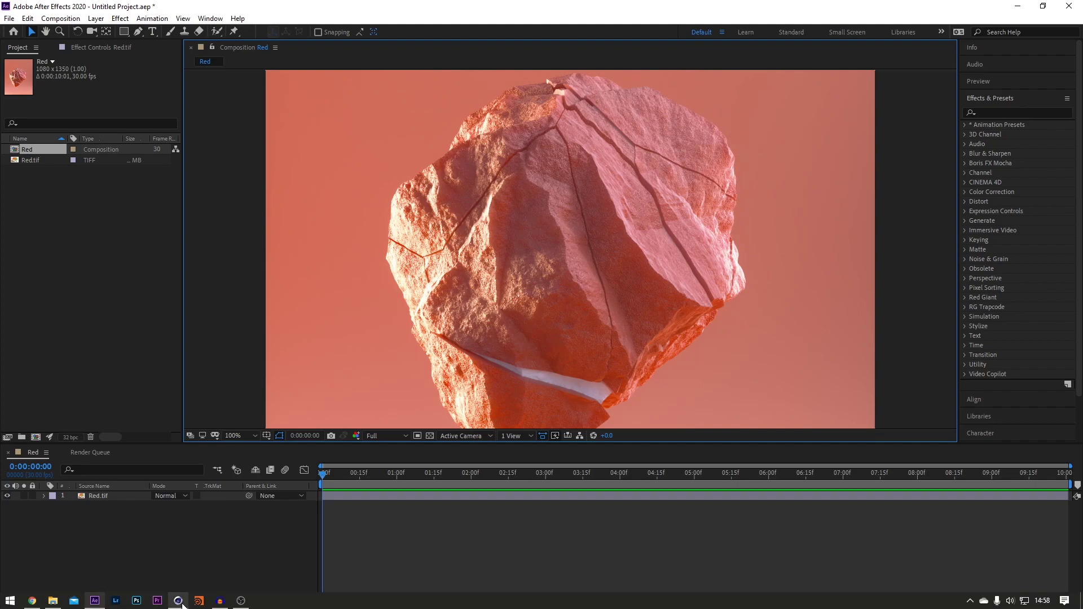
- Switch back to Cinema 4D and set the Camera Imager's saturation to about 1.92
{"action": "left_click", "coordinate": [177, 600]}
{"action": "left_click_drag", "start_coordinate": [944, 546], "coordinate": [956, 552]}
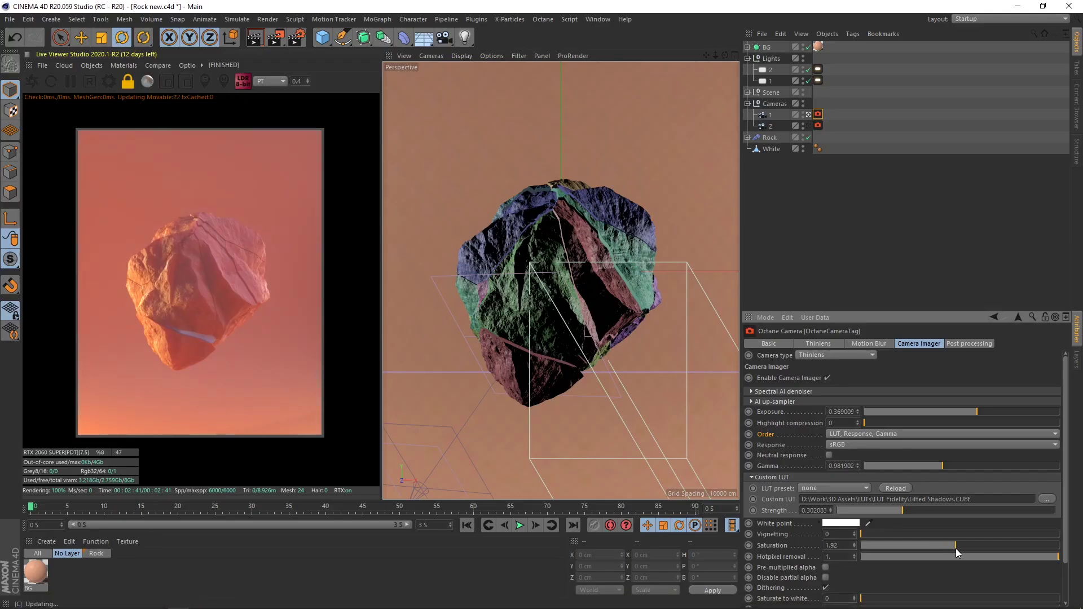
- Switch to After Effects, add an adjustment layer above Red.tif and name it Grade
{"action": "left_click", "coordinate": [155, 600]}
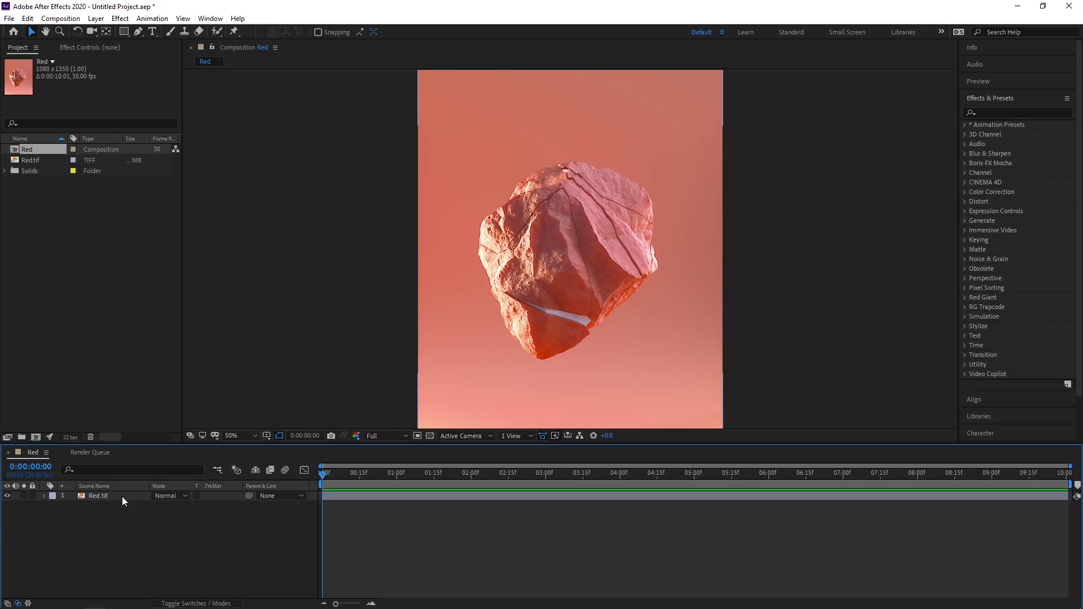
{"action": "key", "text": "ctrl+alt+y"}
{"action": "key", "text": "Return"}
{"action": "type", "text": "Grade"}
{"action": "key", "text": "Return"}
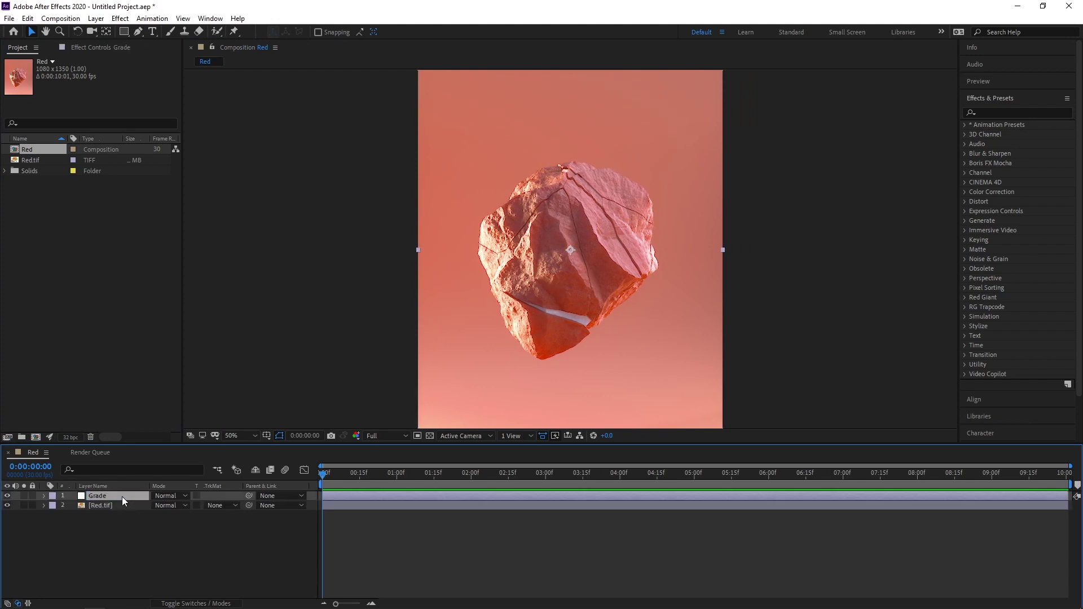
- Apply the Lumetri Color effect to the Grade adjustment layer
{"action": "key", "text": "ctrl+space"}
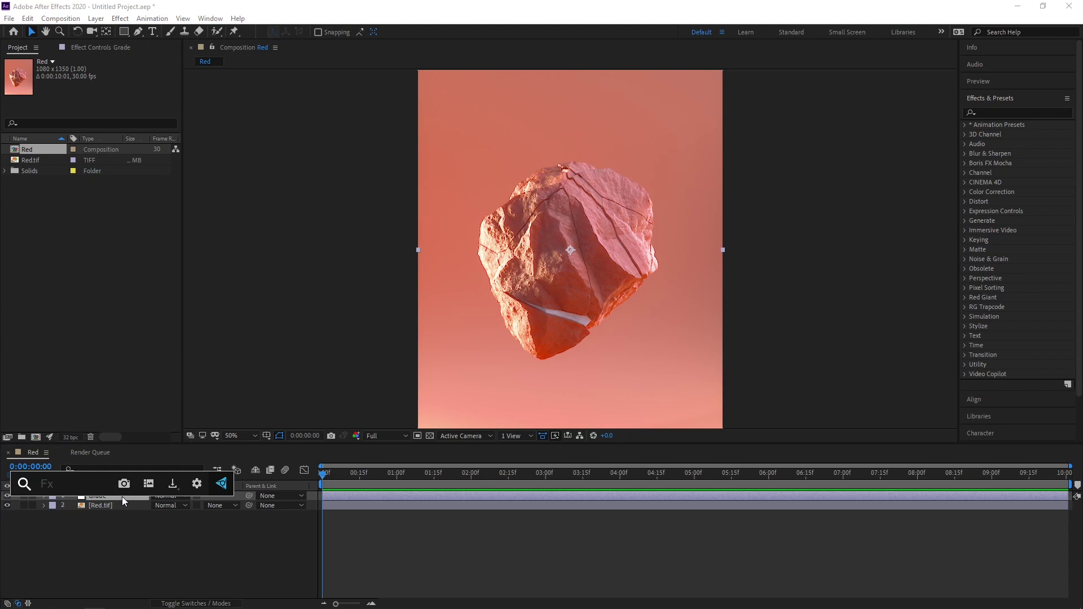
{"action": "type", "text": "lumetri"}
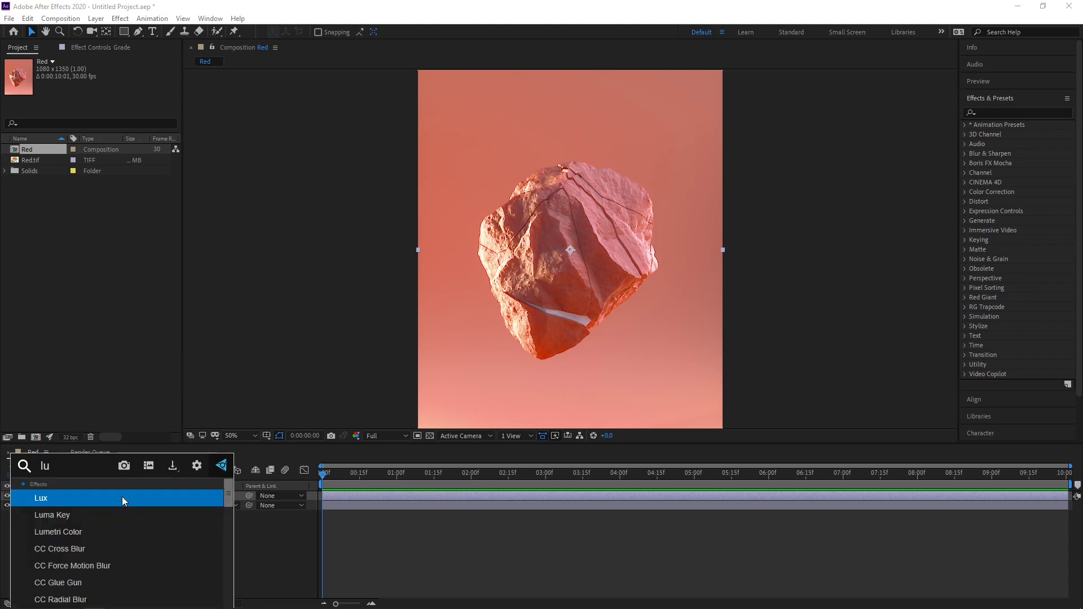
{"action": "key", "text": "Return"}
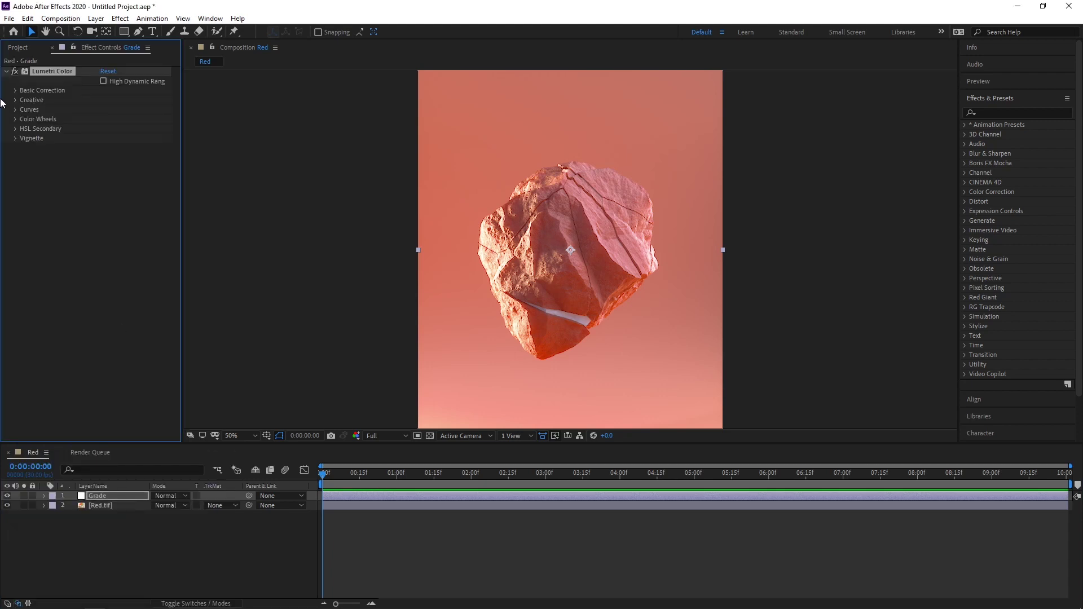
- Load the Lifted Shadows LUT as the creative look in Lumetri Color and set its intensity to 28
{"action": "left_click", "coordinate": [15, 100]}
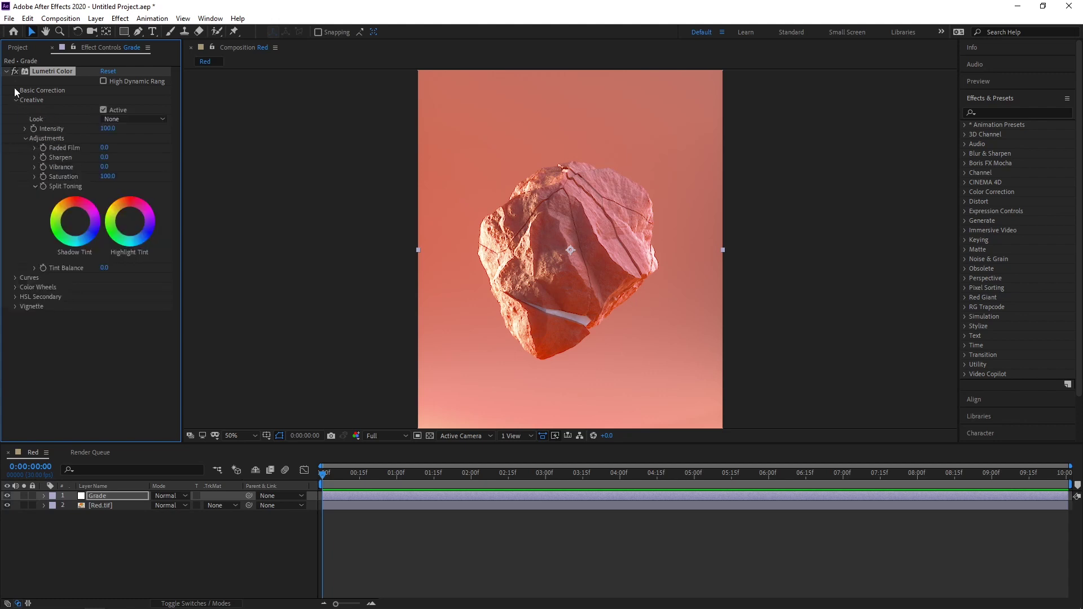
{"action": "left_click", "coordinate": [15, 89]}
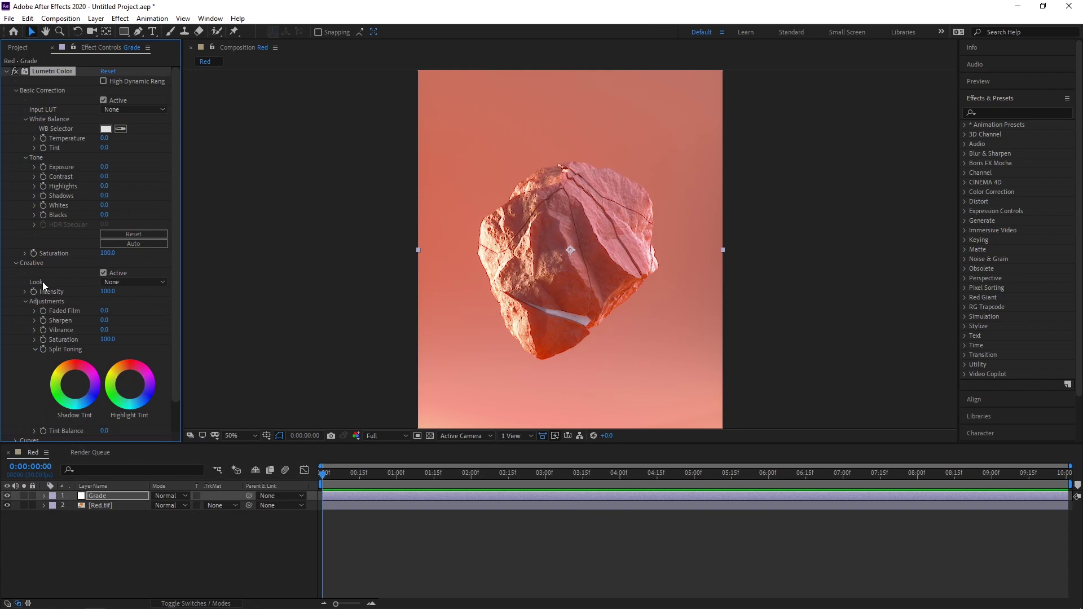
{"action": "mouse_move", "coordinate": [108, 291]}
{"action": "left_mouse_down"}
{"action": "mouse_move", "coordinate": [226, 312]}
{"action": "mouse_move", "coordinate": [90, 284]}
{"action": "left_mouse_up"}
{"action": "left_click", "coordinate": [127, 283]}
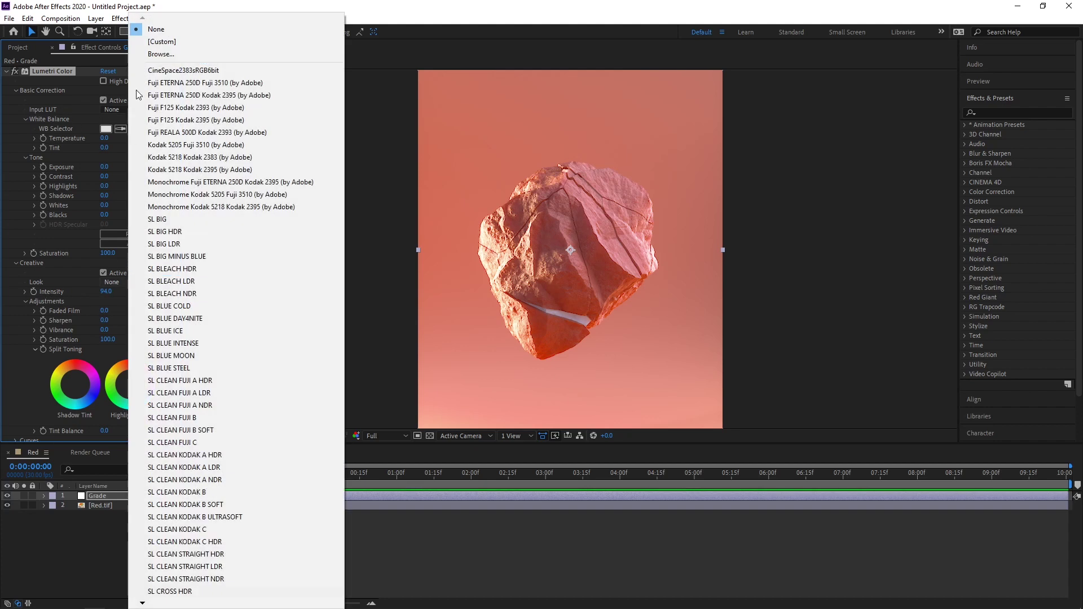
{"action": "left_click", "coordinate": [175, 54]}
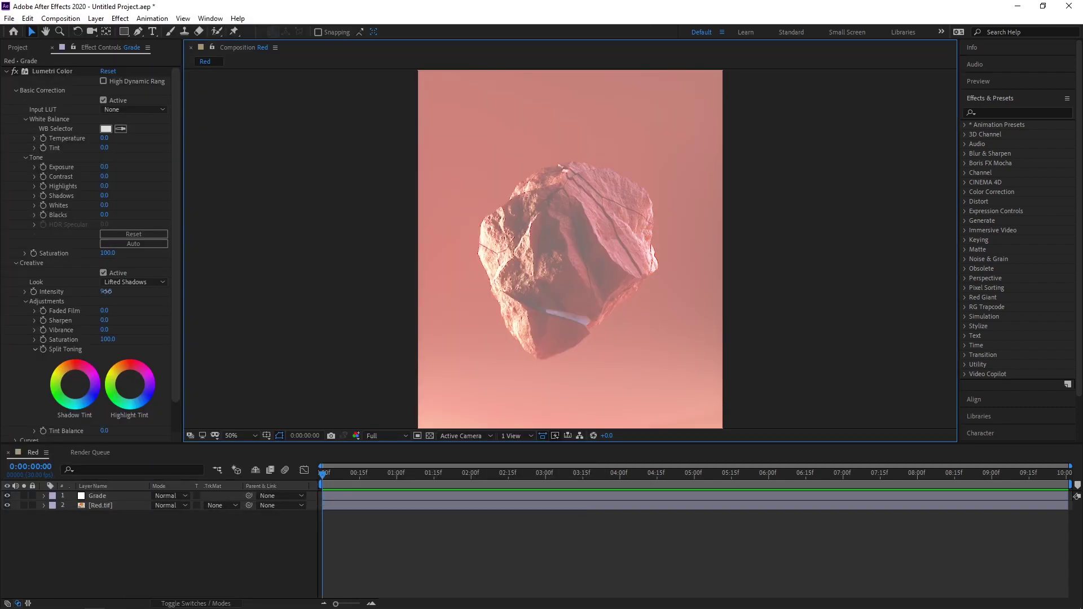
{"action": "mouse_move", "coordinate": [106, 291]}
{"action": "left_mouse_down"}
{"action": "mouse_move", "coordinate": [57, 290]}
{"action": "mouse_move", "coordinate": [122, 292]}
{"action": "mouse_move", "coordinate": [111, 293]}
{"action": "left_mouse_up"}
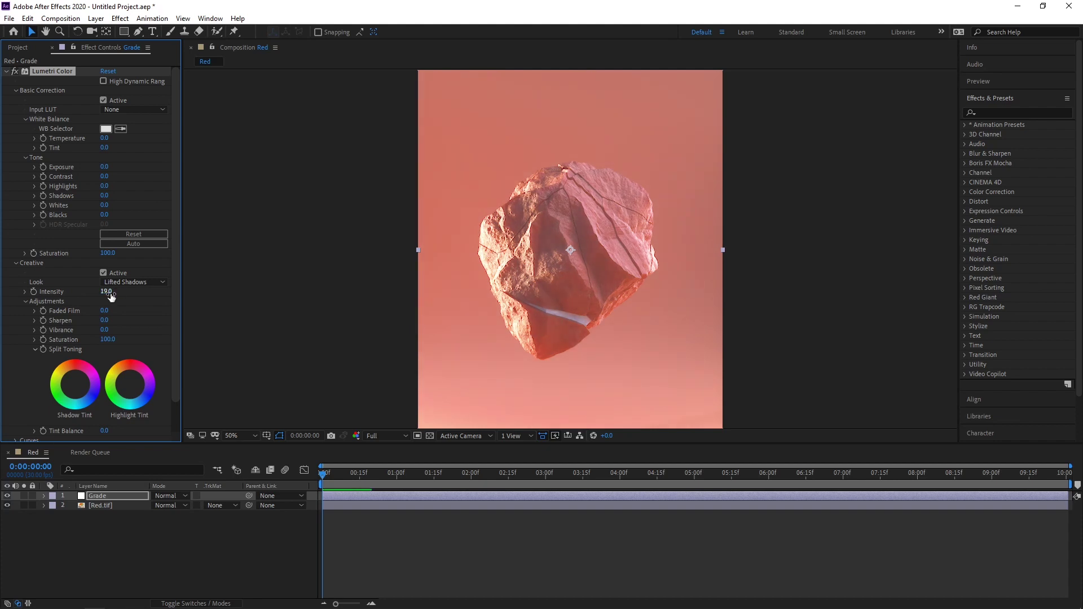
{"action": "left_click", "coordinate": [105, 292]}
{"action": "left_click_drag", "start_coordinate": [105, 292], "coordinate": [126, 297]}
- Set the Basic Correction blacks to 2 and raise the creative vibrance
{"action": "left_click", "coordinate": [104, 214]}
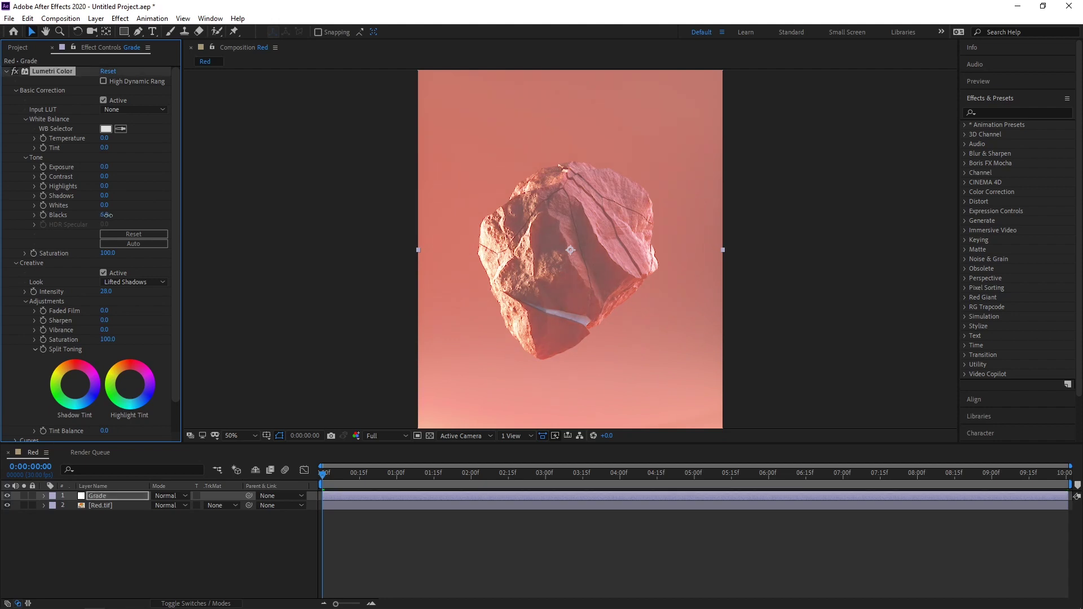
{"action": "left_click_drag", "start_coordinate": [104, 214], "coordinate": [106, 216]}
{"action": "scroll", "coordinate": [87, 246], "scroll_direction": "down", "scroll_amount": 2}
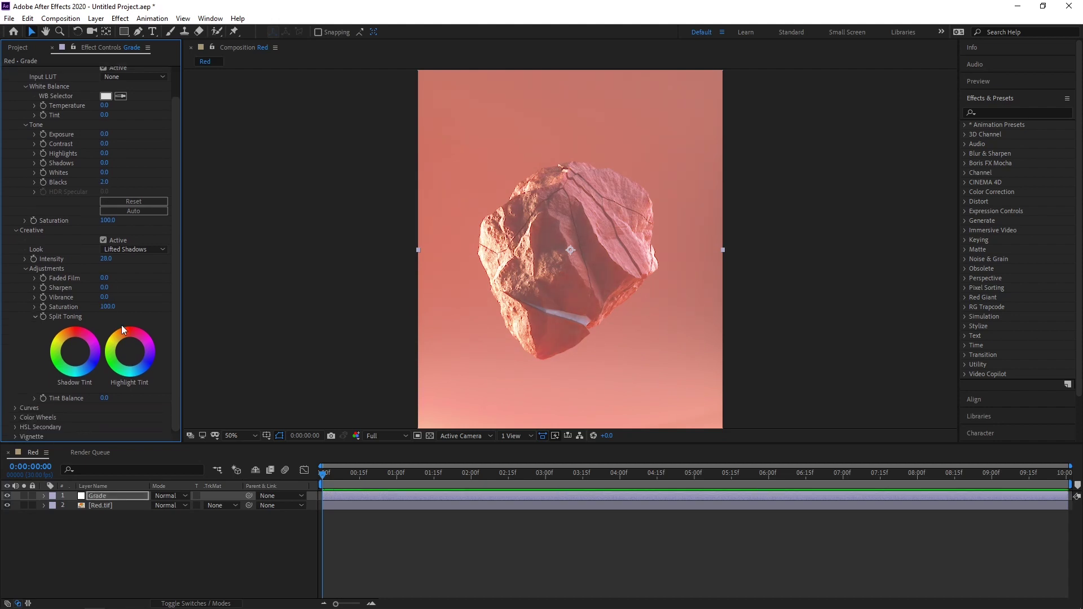
{"action": "left_click_drag", "start_coordinate": [105, 297], "coordinate": [122, 297]}
- Add a point in the lower part of the master RGB curve, pull it down slightly and lift the black point a little
{"action": "left_click", "coordinate": [16, 408]}
{"action": "scroll", "coordinate": [62, 327], "scroll_direction": "down", "scroll_amount": 6}
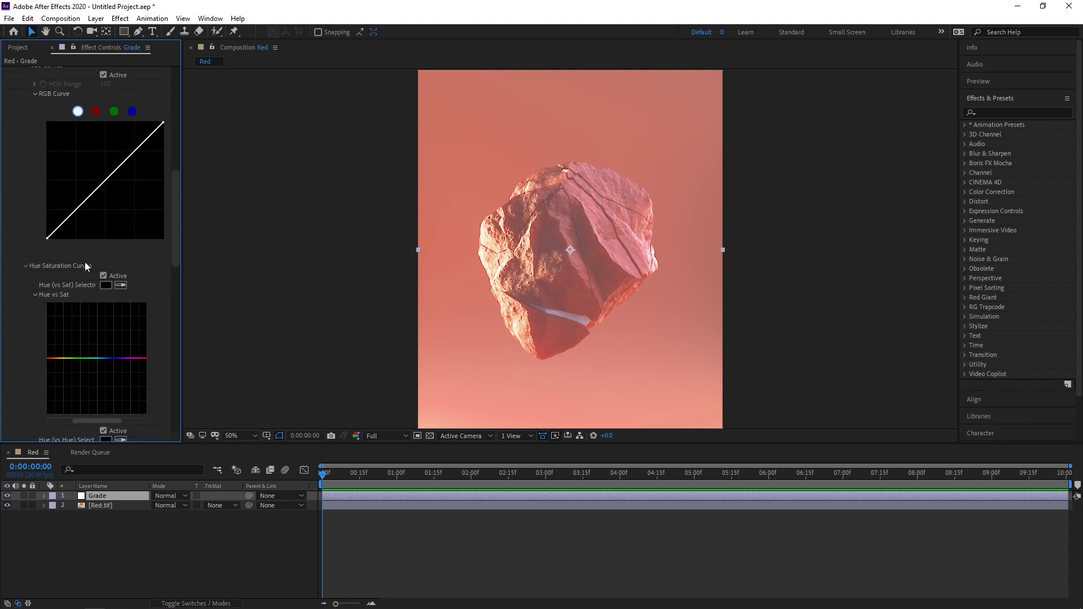
{"action": "left_click_drag", "start_coordinate": [85, 253], "coordinate": [84, 254]}
{"action": "left_click_drag", "start_coordinate": [47, 288], "coordinate": [47, 285]}
{"action": "left_click_drag", "start_coordinate": [84, 254], "coordinate": [48, 288]}
- Set the creative vibrance to 23
{"action": "scroll", "coordinate": [18, 282], "scroll_direction": "up", "scroll_amount": 10}
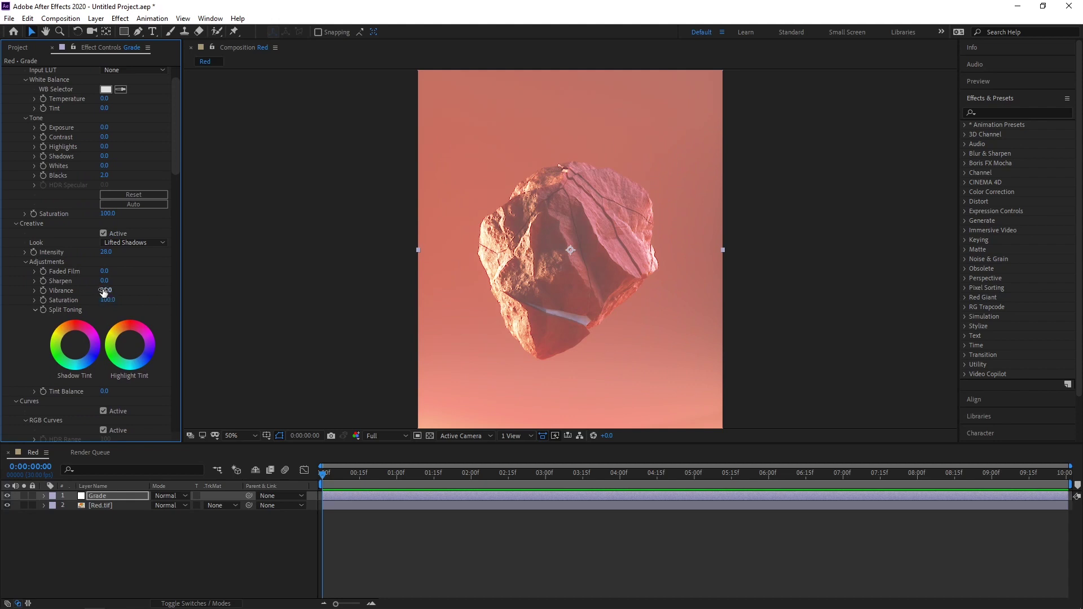
{"action": "mouse_move", "coordinate": [106, 289]}
{"action": "left_mouse_down"}
{"action": "mouse_move", "coordinate": [92, 291]}
{"action": "mouse_move", "coordinate": [105, 292]}
{"action": "left_mouse_up"}
- Set the Basic Correction tone values: exposure -0.9, contrast 18, highlights 24, shadows 24 and whites -26
{"action": "scroll", "coordinate": [93, 292], "scroll_direction": "up", "scroll_amount": 2}
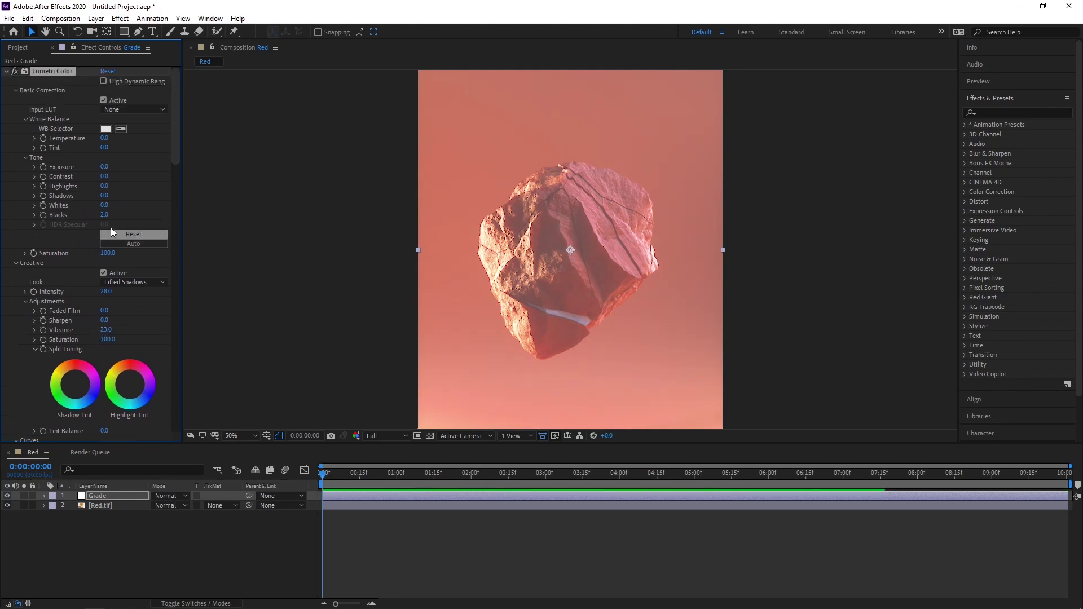
{"action": "left_click", "coordinate": [86, 163]}
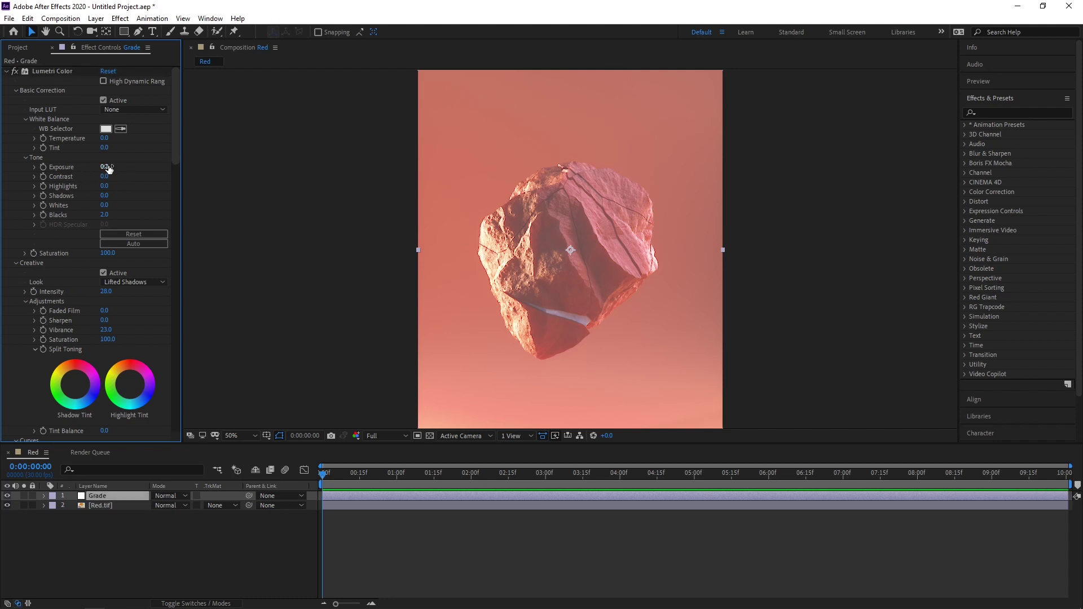
{"action": "left_click_drag", "start_coordinate": [100, 167], "coordinate": [104, 213]}
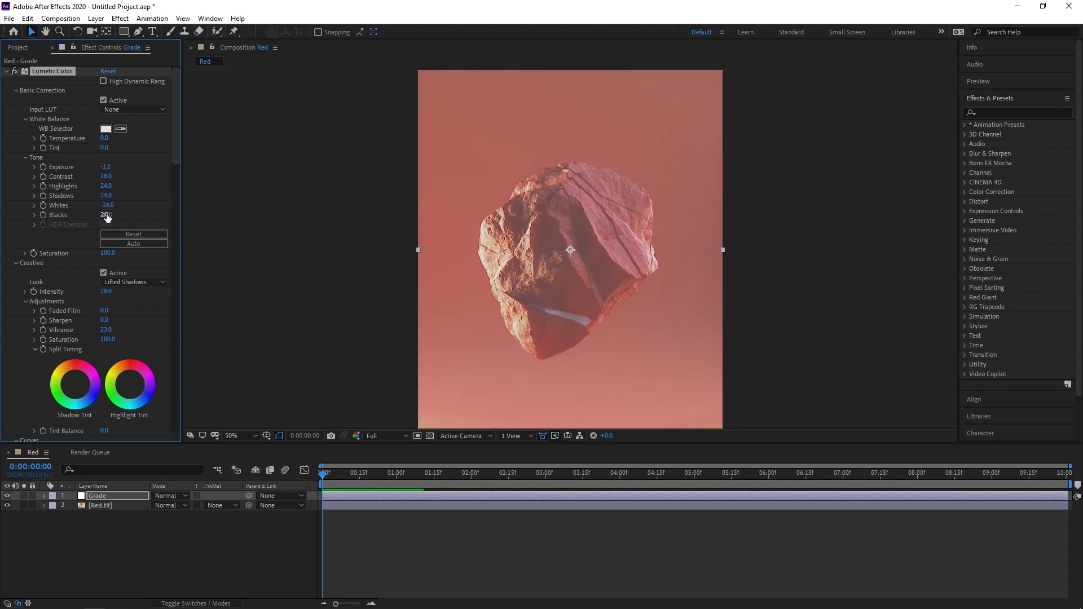
{"action": "left_click", "coordinate": [286, 226]}
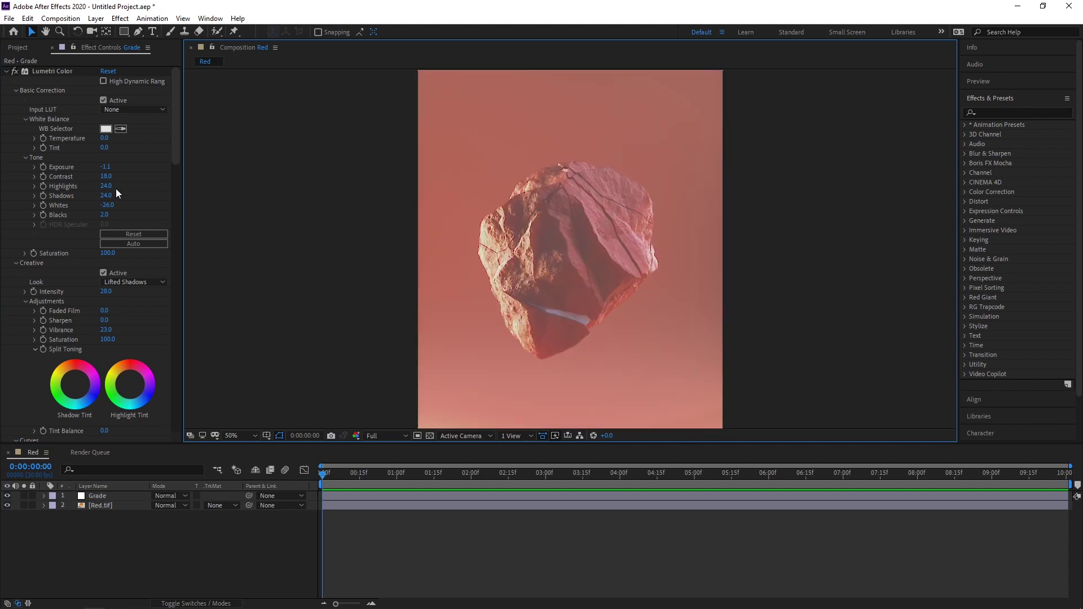
{"action": "left_click_drag", "start_coordinate": [105, 167], "coordinate": [109, 169]}
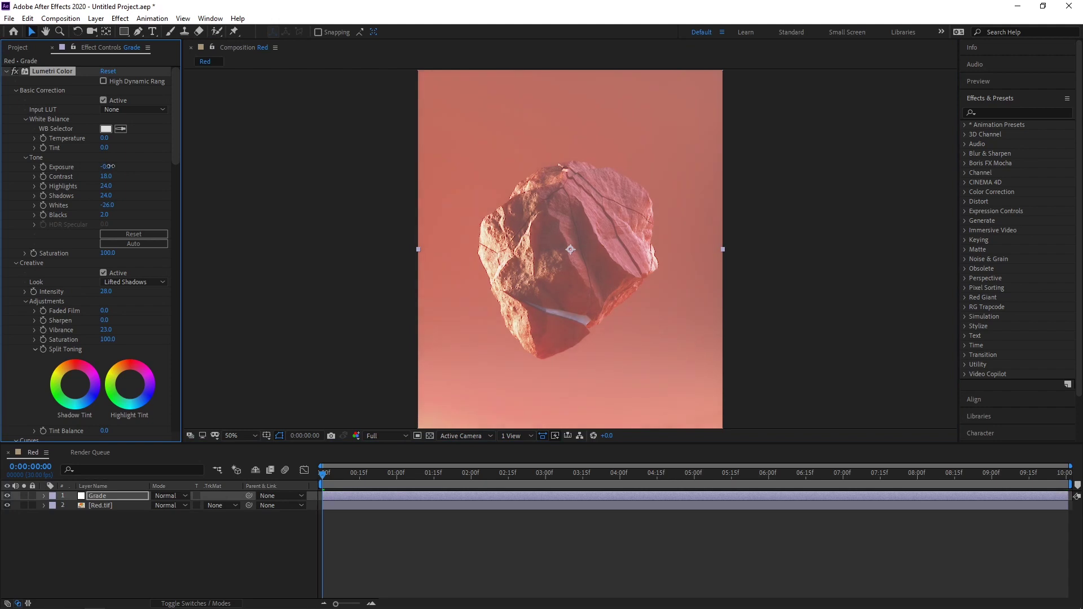
- Review the midtone, shadow and highlight color wheels of the Lumetri Color effect
{"action": "scroll", "coordinate": [154, 185], "scroll_direction": "down", "scroll_amount": 6}
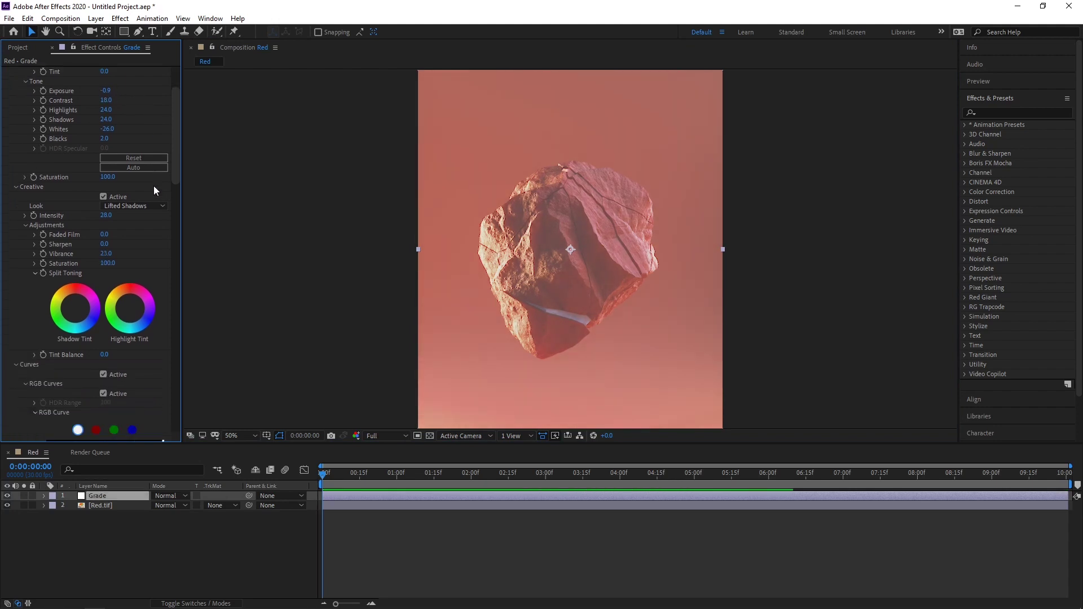
{"action": "left_click", "coordinate": [16, 263]}
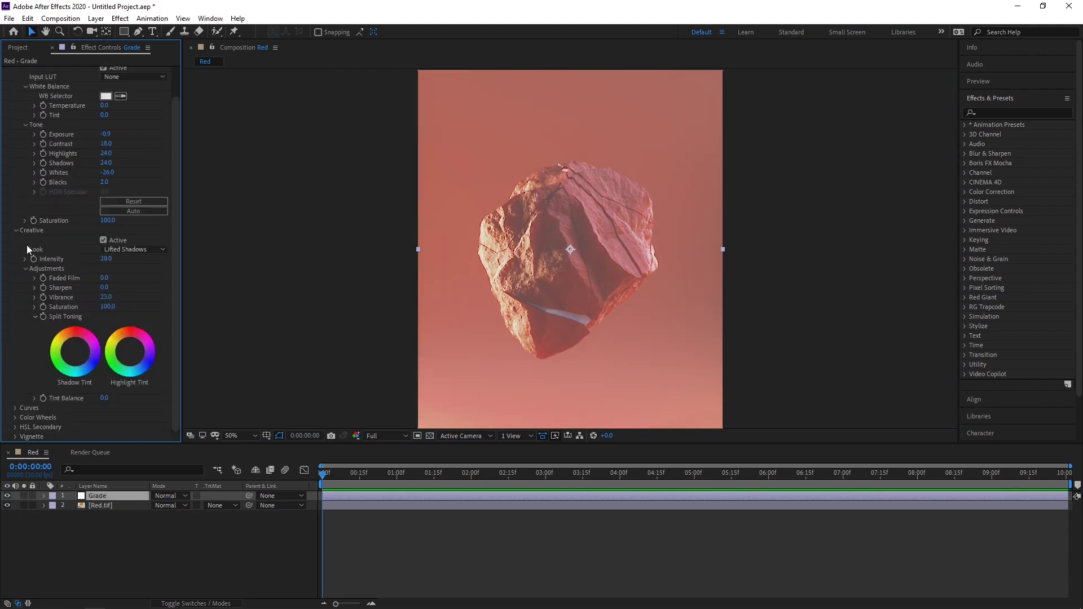
{"action": "left_click", "coordinate": [16, 417]}
{"action": "scroll", "coordinate": [29, 279], "scroll_direction": "down", "scroll_amount": 6}
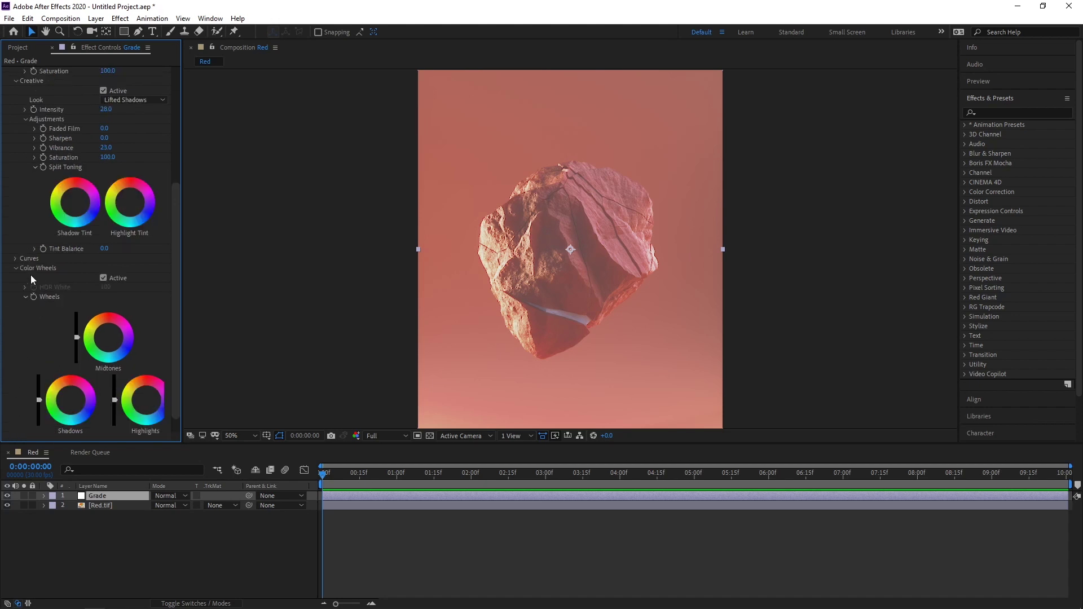
{"action": "left_click", "coordinate": [16, 250]}
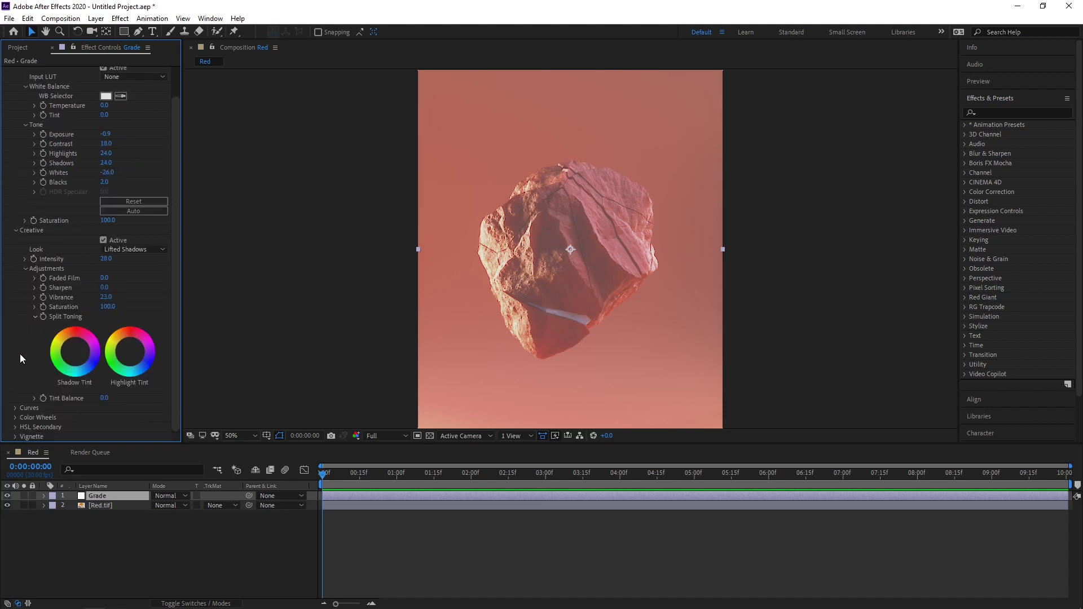
- Sample the rock's shadowed underside for the Luma vs Sat curve, raising saturation in the darkest tones and lowering it slightly in brighter ones
{"action": "left_click", "coordinate": [16, 408]}
{"action": "scroll", "coordinate": [15, 404], "scroll_direction": "down", "scroll_amount": 10}
{"action": "scroll", "coordinate": [14, 383], "scroll_direction": "up", "scroll_amount": 4}
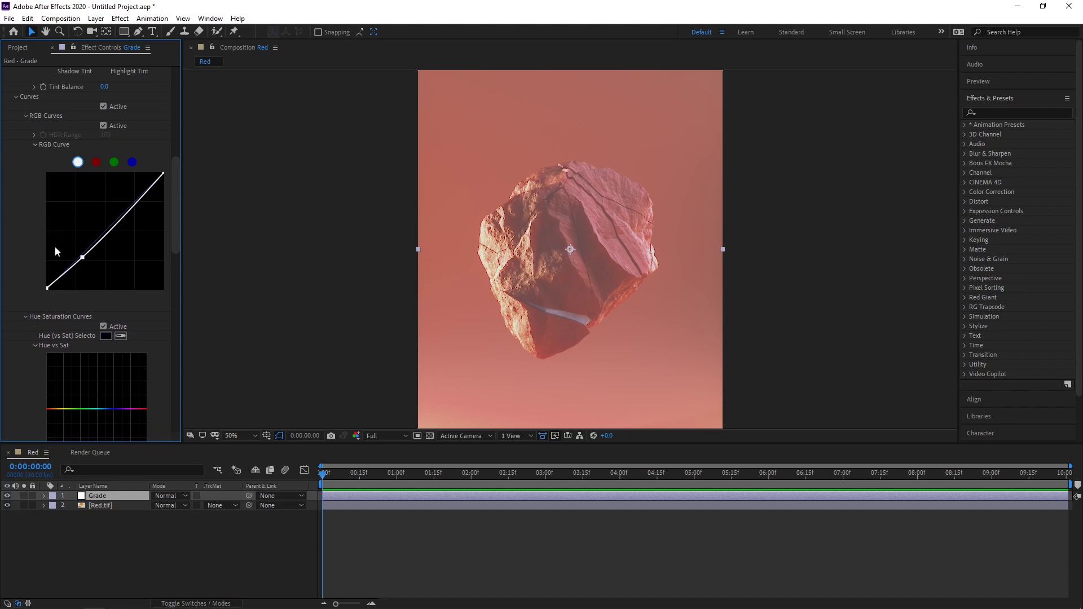
{"action": "scroll", "coordinate": [56, 245], "scroll_direction": "down", "scroll_amount": 5}
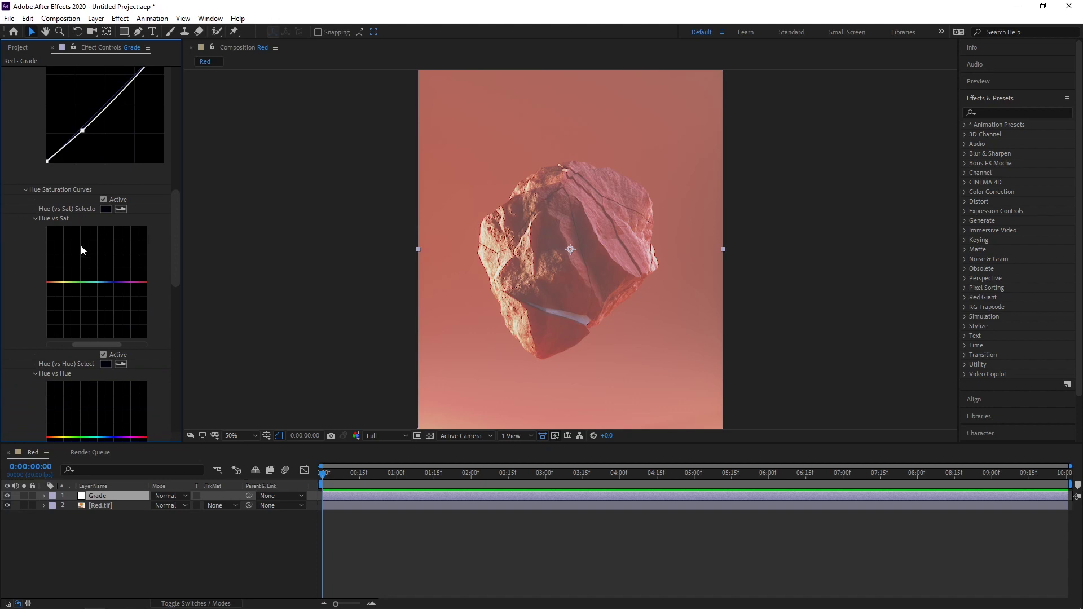
{"action": "scroll", "coordinate": [65, 230], "scroll_direction": "down", "scroll_amount": 18}
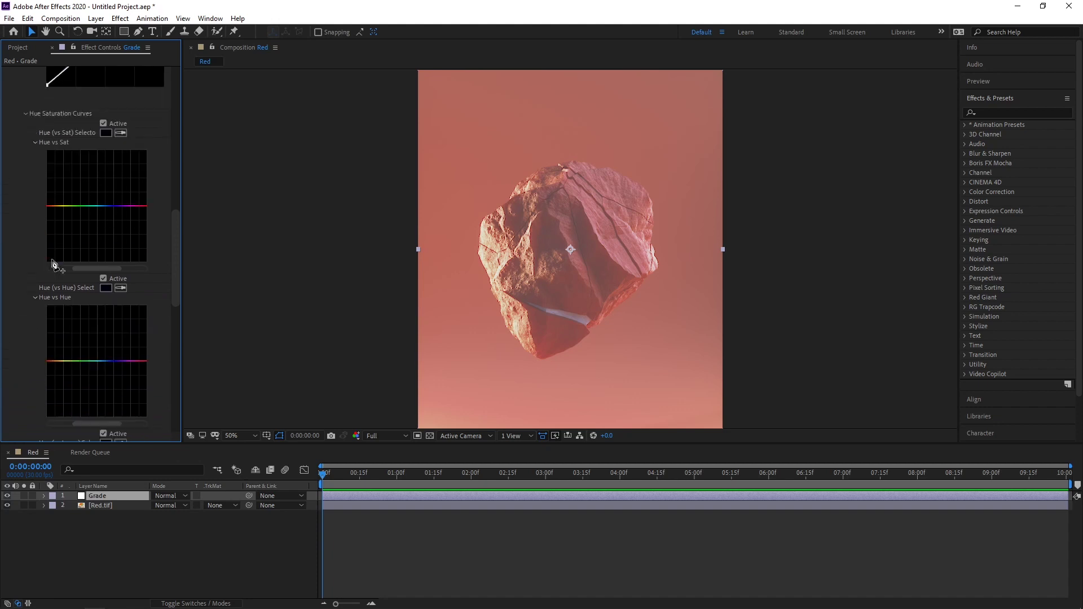
{"action": "scroll", "coordinate": [32, 277], "scroll_direction": "up", "scroll_amount": 1}
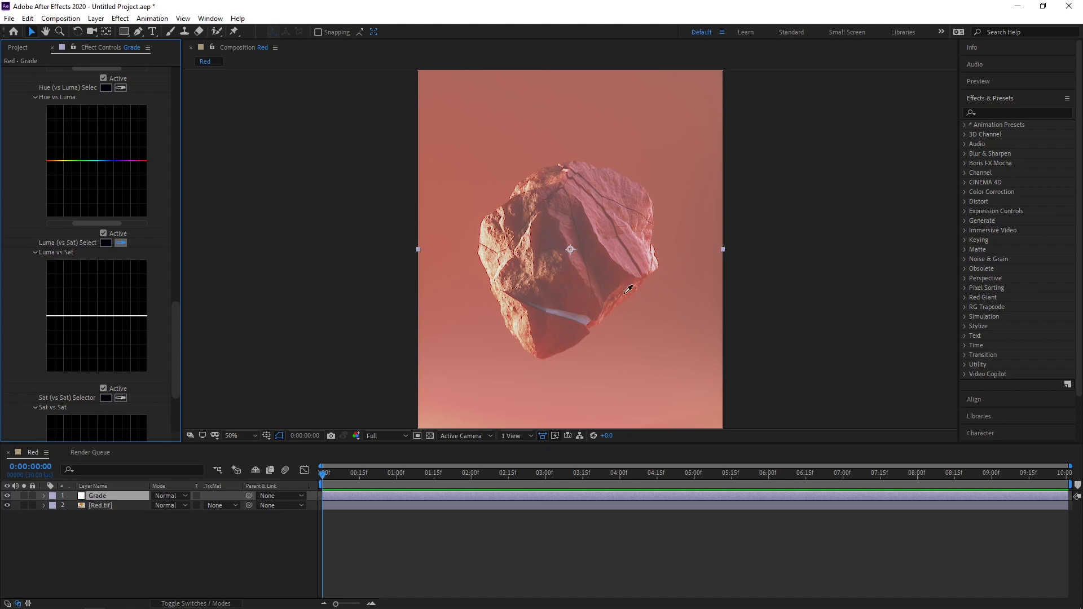
{"action": "left_click", "coordinate": [600, 301]}
{"action": "mouse_move", "coordinate": [59, 315]}
{"action": "left_mouse_down"}
{"action": "mouse_move", "coordinate": [59, 304]}
{"action": "mouse_move", "coordinate": [52, 310]}
{"action": "mouse_move", "coordinate": [78, 319]}
{"action": "mouse_move", "coordinate": [57, 312]}
{"action": "left_mouse_up"}
{"action": "left_click", "coordinate": [79, 318]}
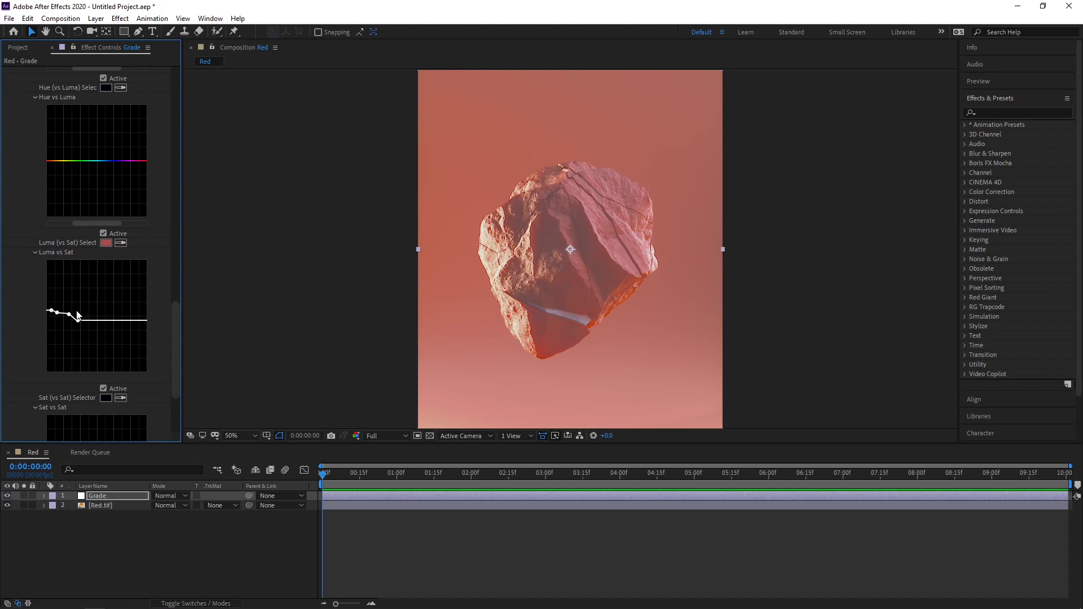
- Try raising the saturation of the brighter tones on the Luma vs Sat curve, undoing each attempt
{"action": "left_click_drag", "start_coordinate": [58, 313], "coordinate": [81, 289]}
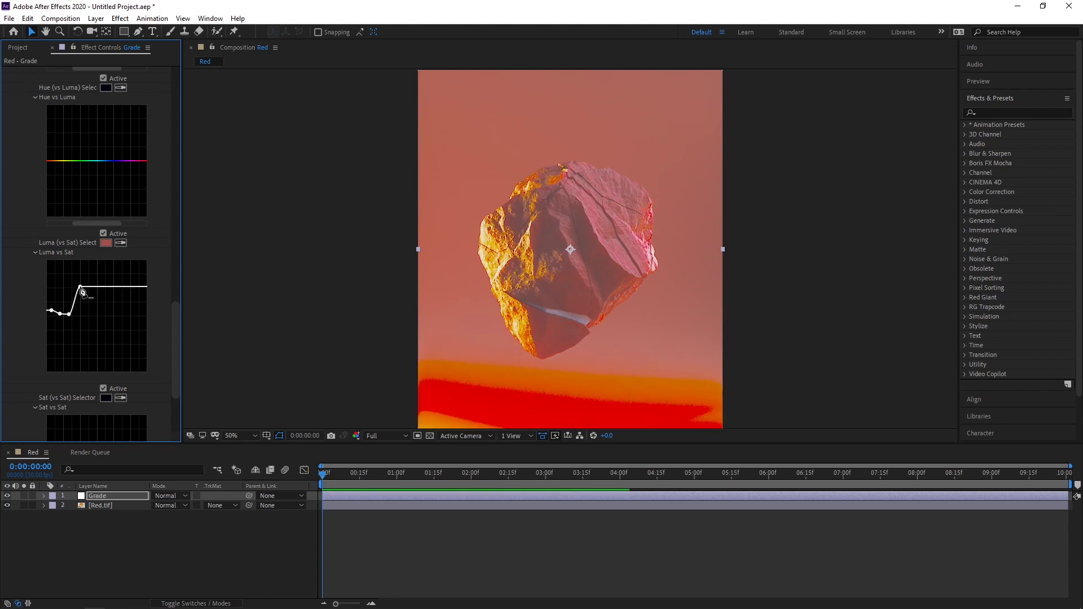
{"action": "key", "text": "ctrl+z"}
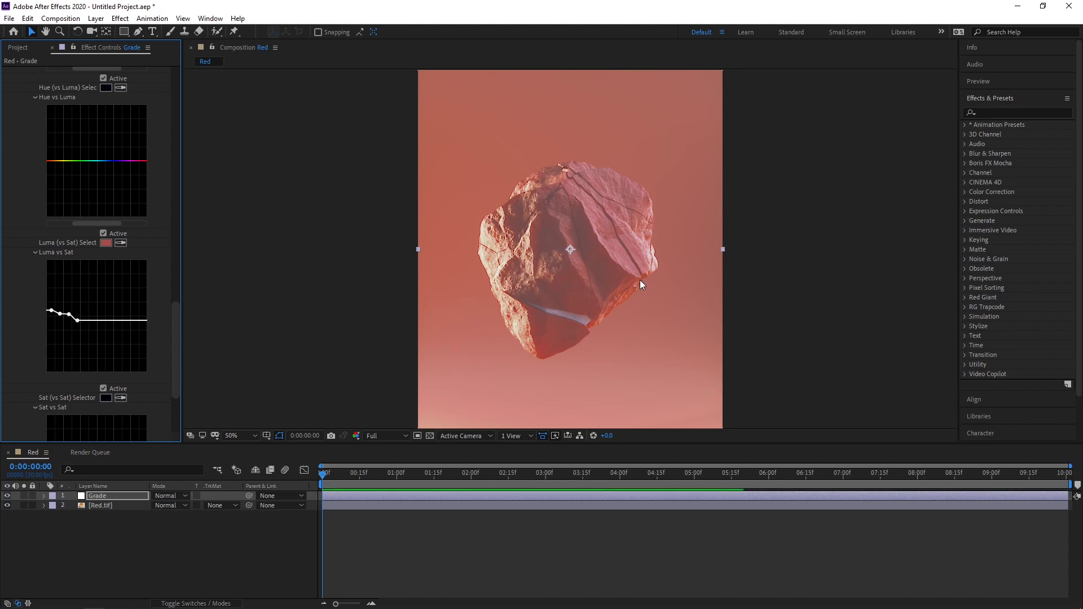
{"action": "left_click_drag", "start_coordinate": [77, 321], "coordinate": [77, 292]}
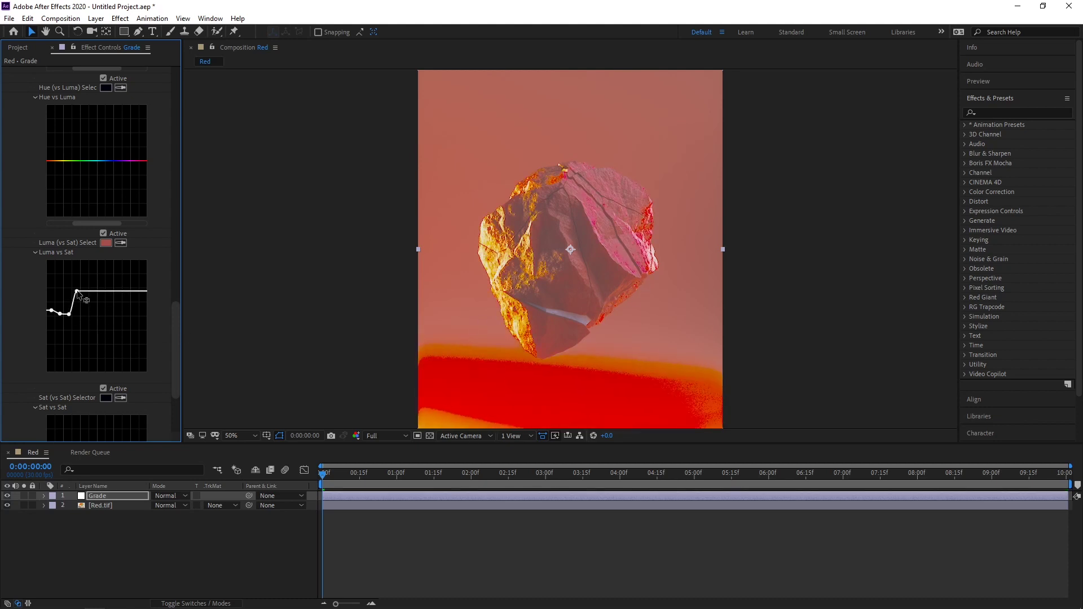
{"action": "key", "text": "ctrl+z"}
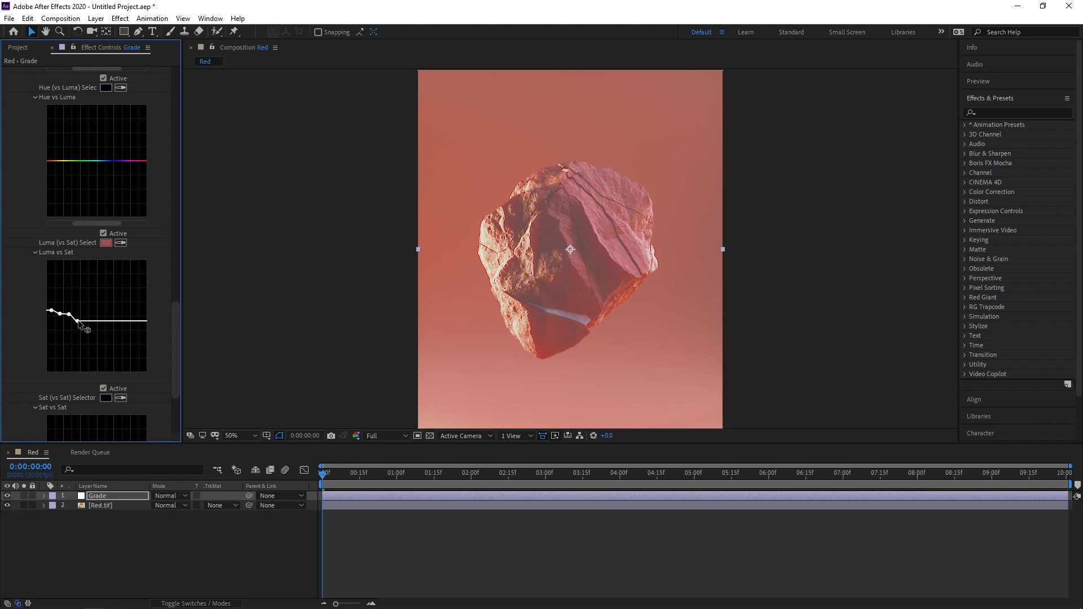
- Fine-tune the dark-tone points of the Luma vs Sat curve, nudging them slightly upward for richer shadows
{"action": "mouse_move", "coordinate": [69, 314]}
{"action": "left_mouse_down"}
{"action": "mouse_move", "coordinate": [78, 321]}
{"action": "mouse_move", "coordinate": [61, 311]}
{"action": "left_mouse_up"}
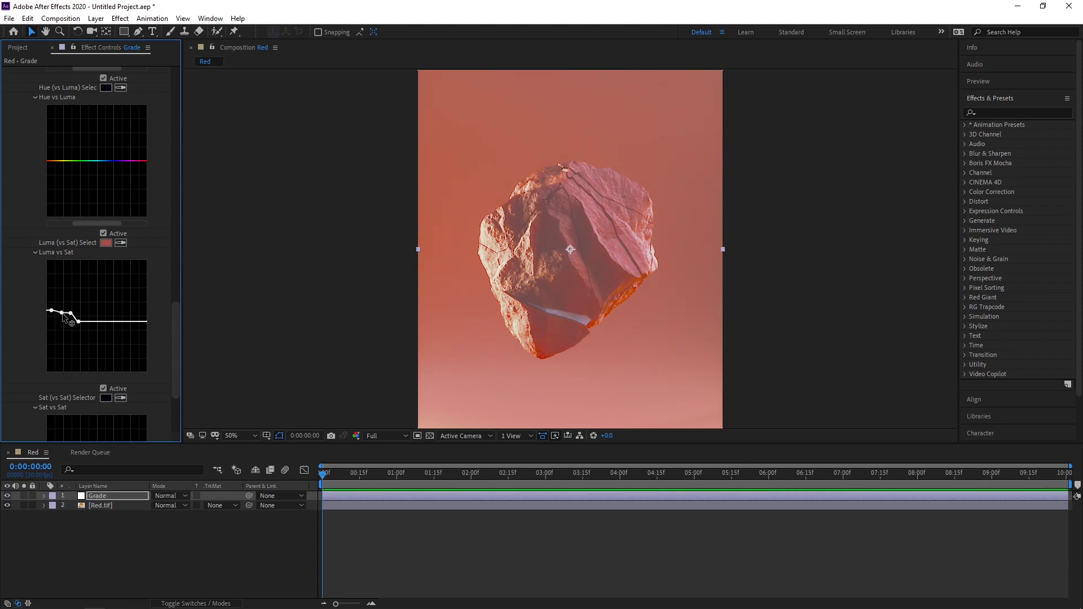
{"action": "scroll", "coordinate": [33, 316], "scroll_direction": "down", "scroll_amount": 4}
{"action": "scroll", "coordinate": [33, 315], "scroll_direction": "up", "scroll_amount": 5}
- Sample the rock's shadowed lower edge for the Hue vs Hue curve, try shifting the reds, and return the curve to neutral
{"action": "scroll", "coordinate": [33, 317], "scroll_direction": "up", "scroll_amount": 12}
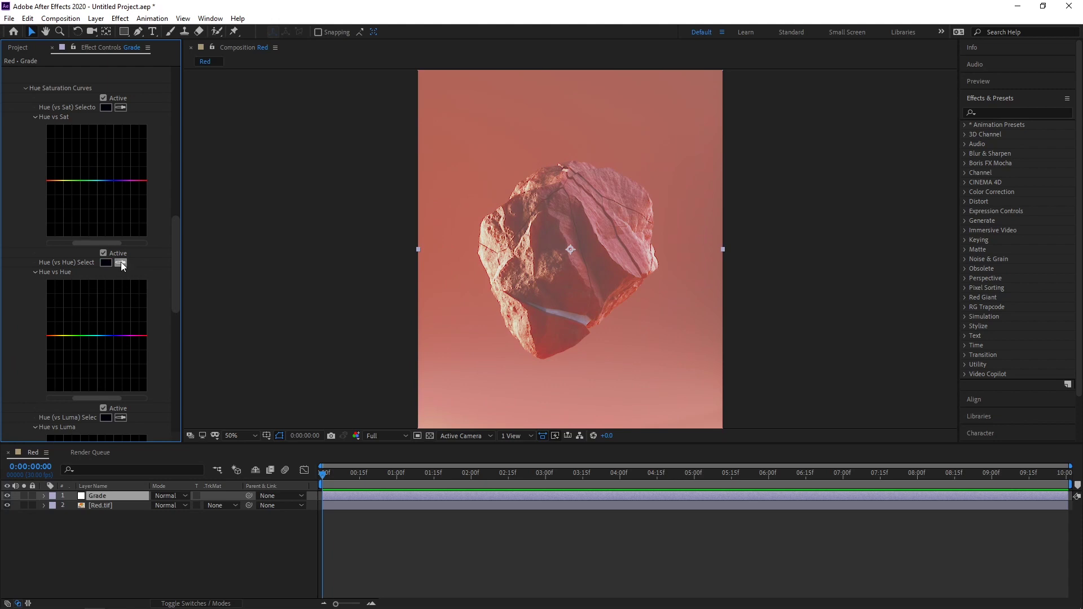
{"action": "left_click", "coordinate": [630, 277]}
{"action": "left_click_drag", "start_coordinate": [48, 337], "coordinate": [47, 331]}
{"action": "left_click", "coordinate": [52, 336]}
{"action": "left_click", "coordinate": [51, 336], "text": "ctrl"}
{"action": "left_click", "coordinate": [51, 336]}
{"action": "left_click_drag", "start_coordinate": [46, 339], "coordinate": [48, 340]}
{"action": "left_click_drag", "start_coordinate": [48, 338], "coordinate": [46, 411]}
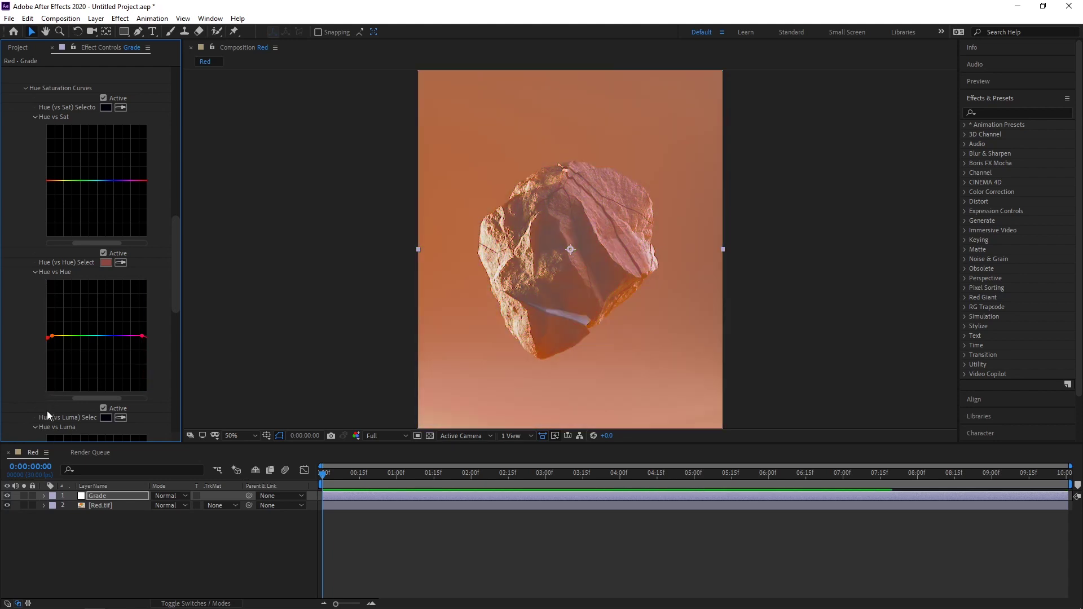
{"action": "left_click_drag", "start_coordinate": [48, 336], "coordinate": [39, 301]}
{"action": "left_click_drag", "start_coordinate": [47, 335], "coordinate": [46, 337]}
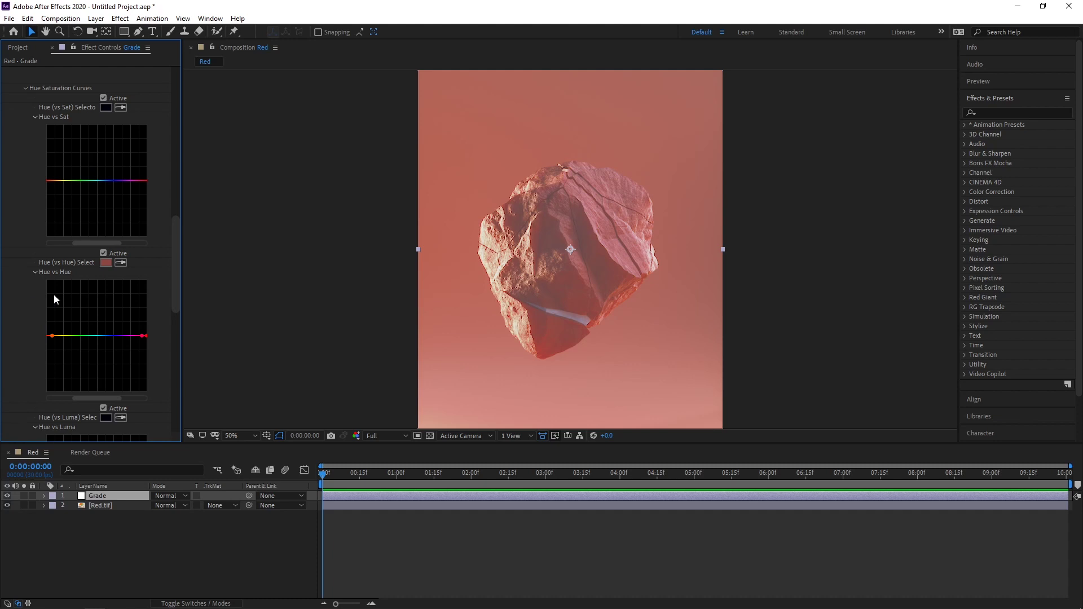
- Sample the rock's lower edge for the Sat vs Sat curve and try reducing the saturation of the more saturated colors
{"action": "scroll", "coordinate": [19, 313], "scroll_direction": "down", "scroll_amount": 10}
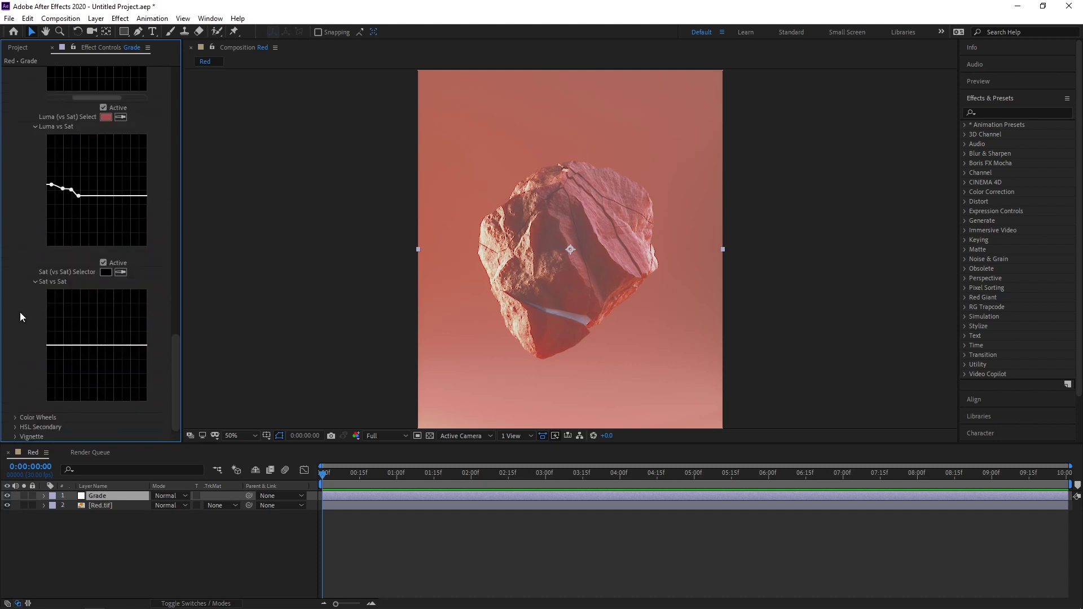
{"action": "left_click", "coordinate": [120, 273]}
{"action": "left_click", "coordinate": [623, 298]}
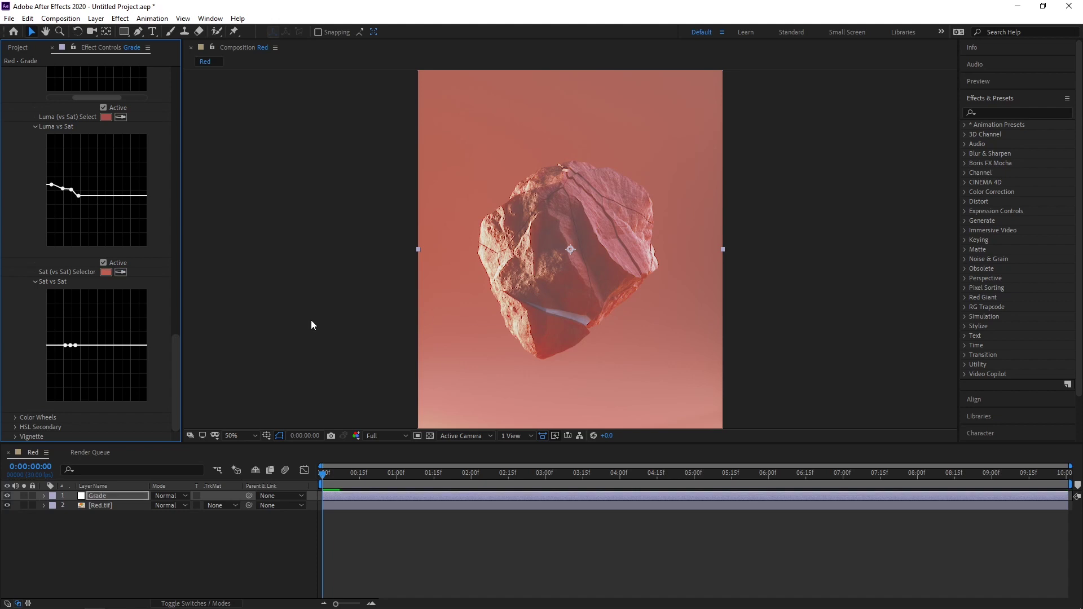
{"action": "mouse_move", "coordinate": [72, 347]}
{"action": "left_mouse_down"}
{"action": "mouse_move", "coordinate": [73, 378]}
{"action": "mouse_move", "coordinate": [71, 343]}
{"action": "left_mouse_up"}
{"action": "left_click_drag", "start_coordinate": [80, 345], "coordinate": [122, 390]}
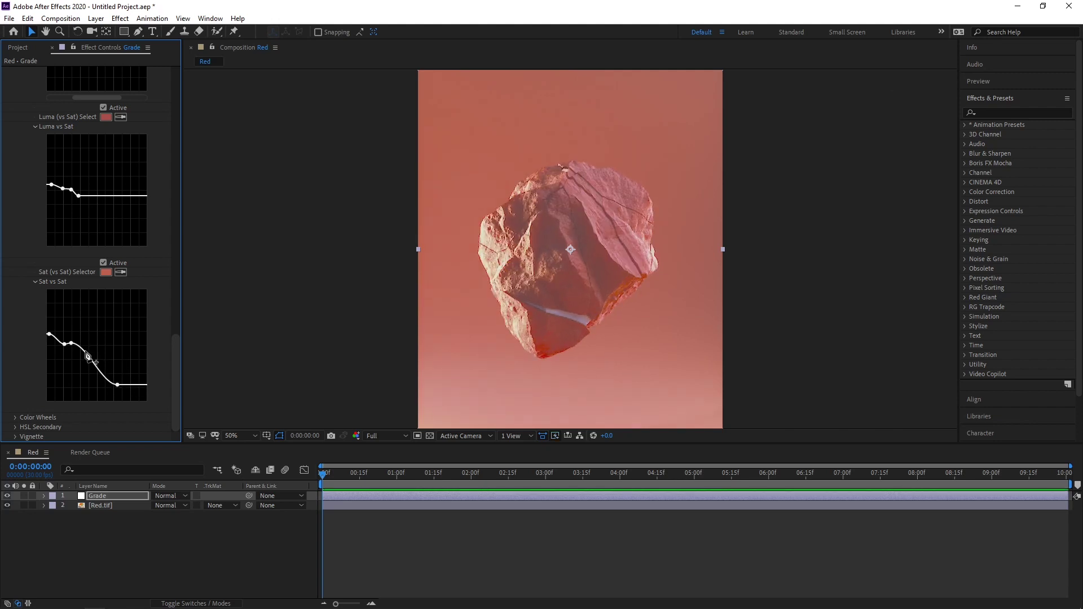
{"action": "mouse_move", "coordinate": [75, 346]}
{"action": "left_mouse_down"}
{"action": "mouse_move", "coordinate": [65, 323]}
{"action": "mouse_move", "coordinate": [64, 343]}
{"action": "left_mouse_up"}
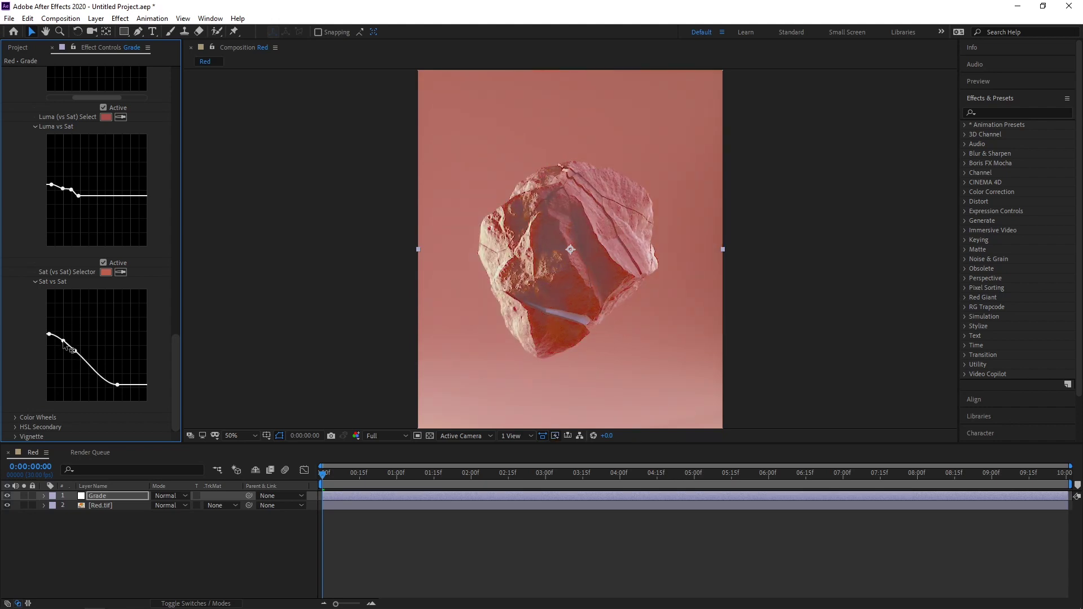
- Try raising the saturated end of the Sat vs Sat curve and dipping its lower range, and reset the curve to flat
{"action": "left_click_drag", "start_coordinate": [117, 385], "coordinate": [111, 320]}
{"action": "left_click_drag", "start_coordinate": [75, 351], "coordinate": [109, 322]}
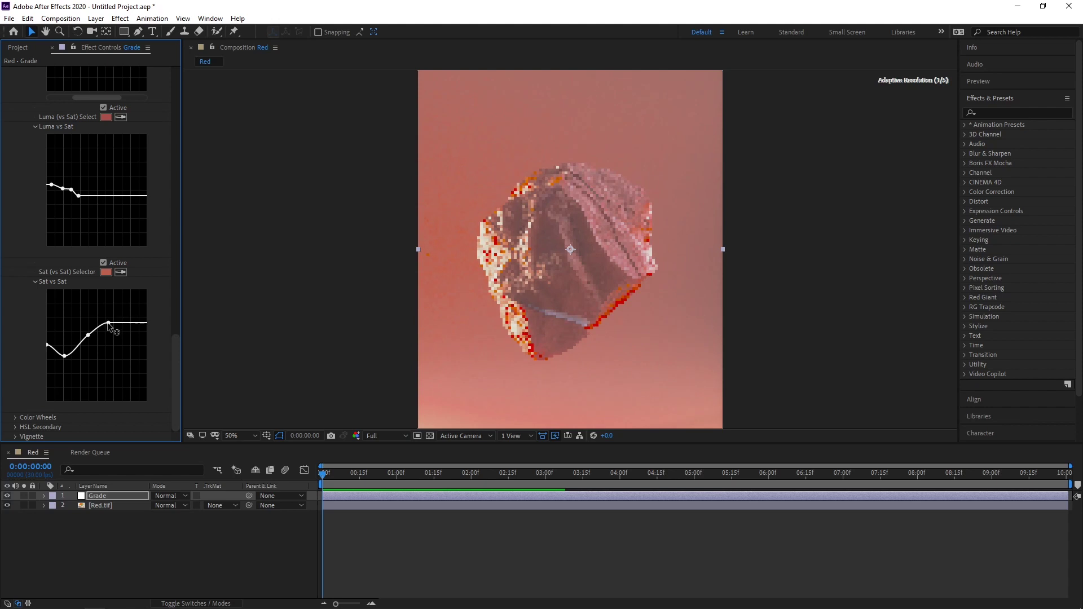
{"action": "left_click_drag", "start_coordinate": [64, 356], "coordinate": [47, 348]}
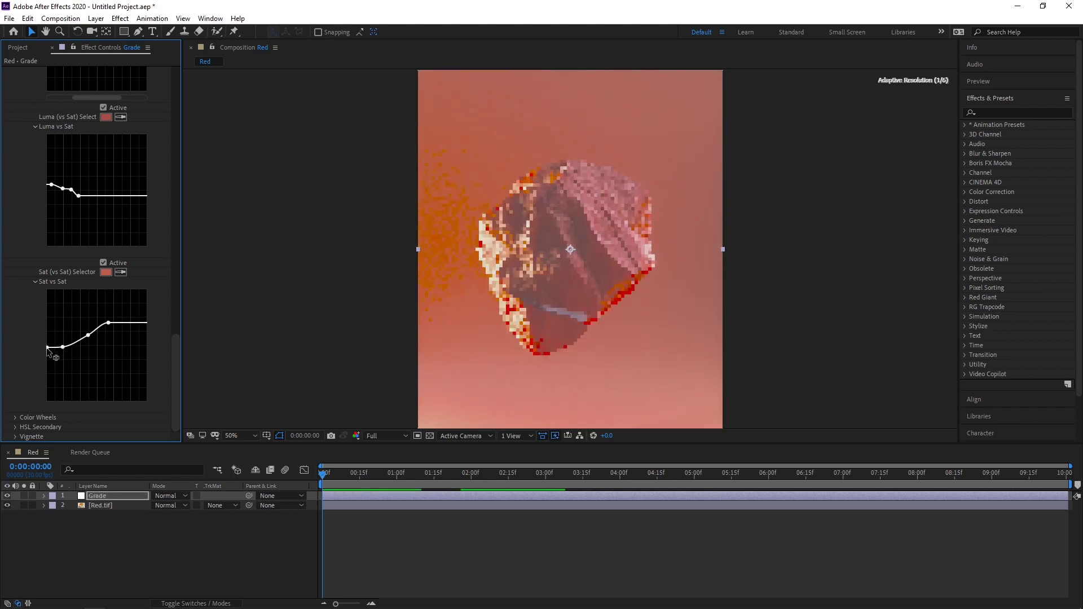
{"action": "left_click_drag", "start_coordinate": [108, 323], "coordinate": [68, 366]}
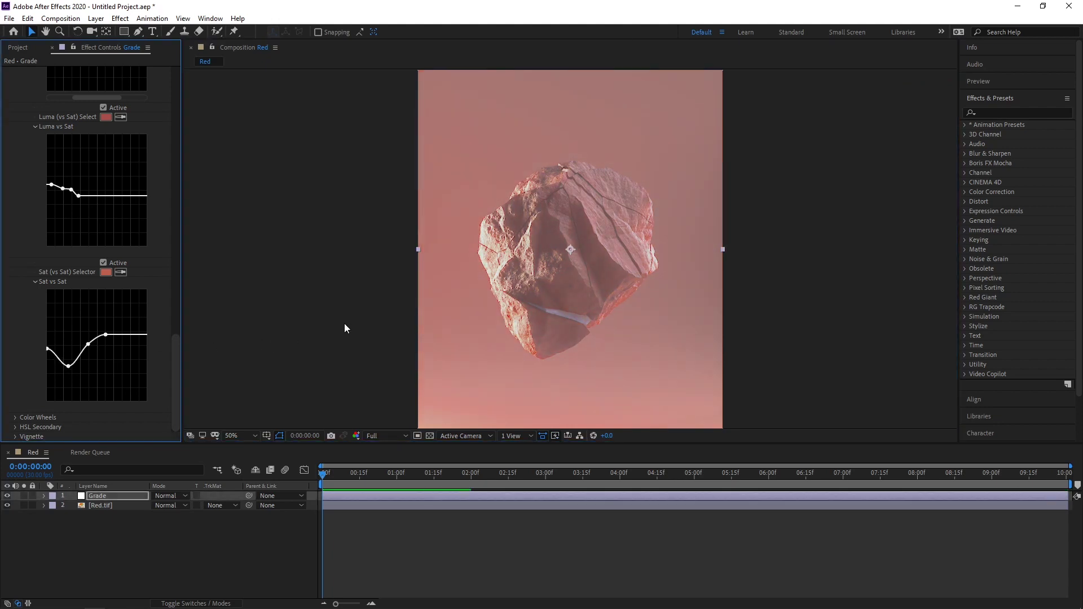
{"action": "left_click", "coordinate": [344, 325]}
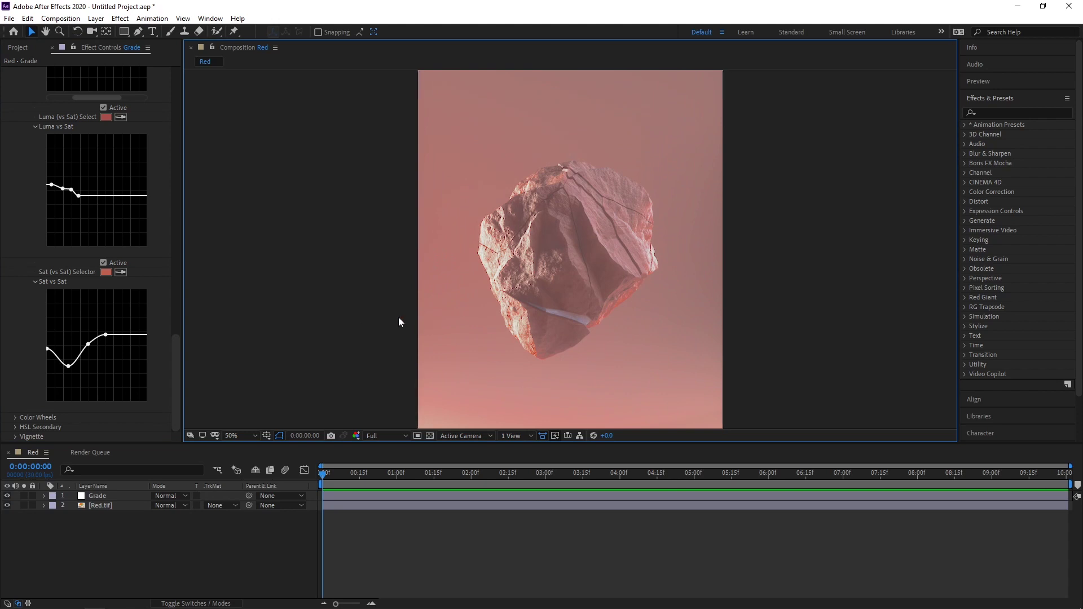
{"action": "key", "text": "ctrl+z"}
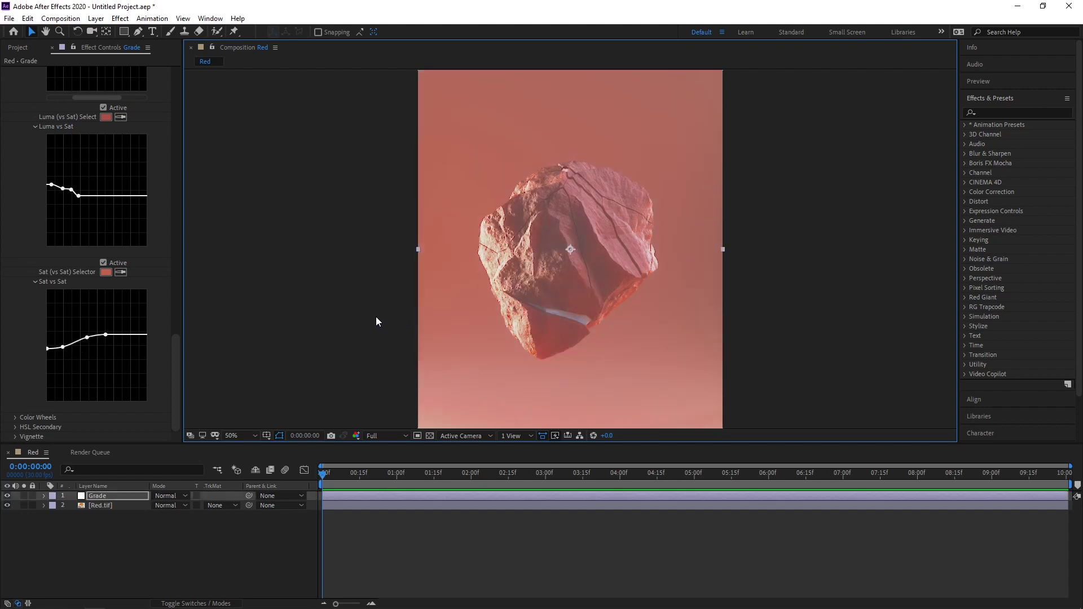
{"action": "right_click", "coordinate": [62, 284]}
{"action": "left_click", "coordinate": [93, 371]}
- Toggle the Grade layer's visibility several times to compare the image with and without the grade
{"action": "left_click", "coordinate": [6, 496]}
{"action": "left_click", "coordinate": [7, 496]}
{"action": "left_click", "coordinate": [7, 496]}
{"action": "left_click", "coordinate": [7, 496]}
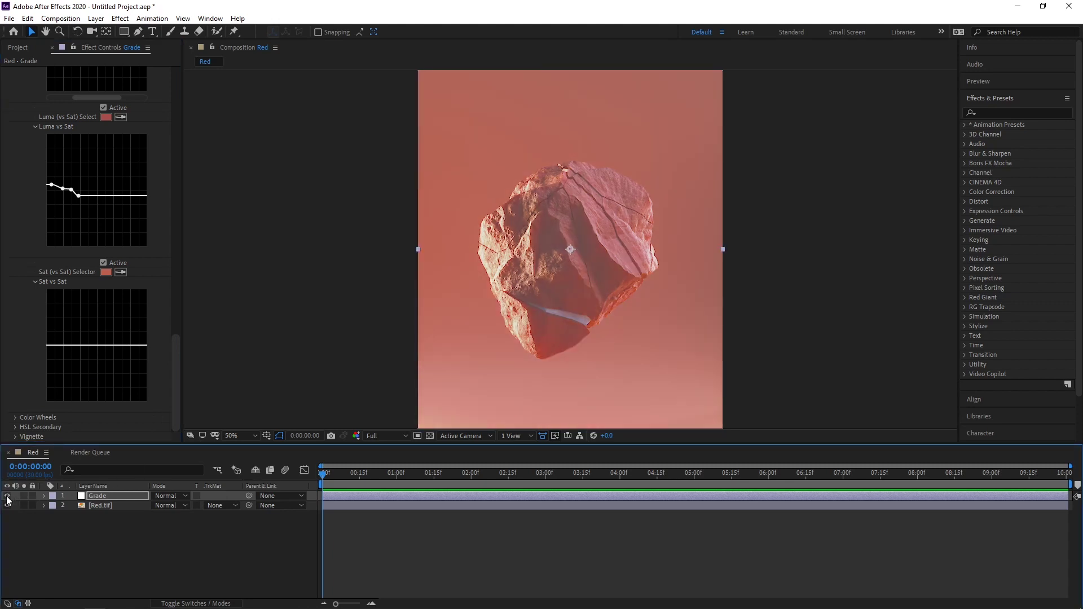
{"action": "left_click", "coordinate": [7, 495]}
{"action": "left_click", "coordinate": [6, 496]}
- Fine-tune the middle points of the Luma vs Sat curve, keeping saturation strongest in the darkest tones
{"action": "scroll", "coordinate": [32, 363], "scroll_direction": "up", "scroll_amount": 1}
{"action": "scroll", "coordinate": [31, 363], "scroll_direction": "up", "scroll_amount": 3}
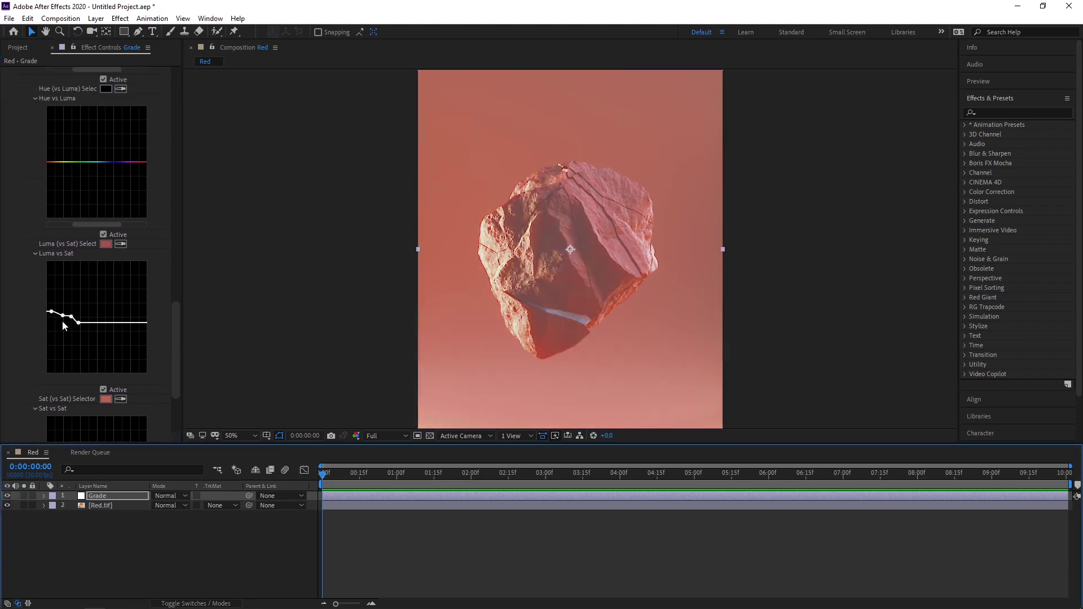
{"action": "left_click_drag", "start_coordinate": [63, 316], "coordinate": [81, 322]}
{"action": "left_click", "coordinate": [71, 317]}
- Sample the rock's sunlit face for the Hue vs Luma curve and raise the luminance of the orange hues
{"action": "scroll", "coordinate": [62, 324], "scroll_direction": "up", "scroll_amount": 5}
{"action": "scroll", "coordinate": [53, 337], "scroll_direction": "up", "scroll_amount": 1}
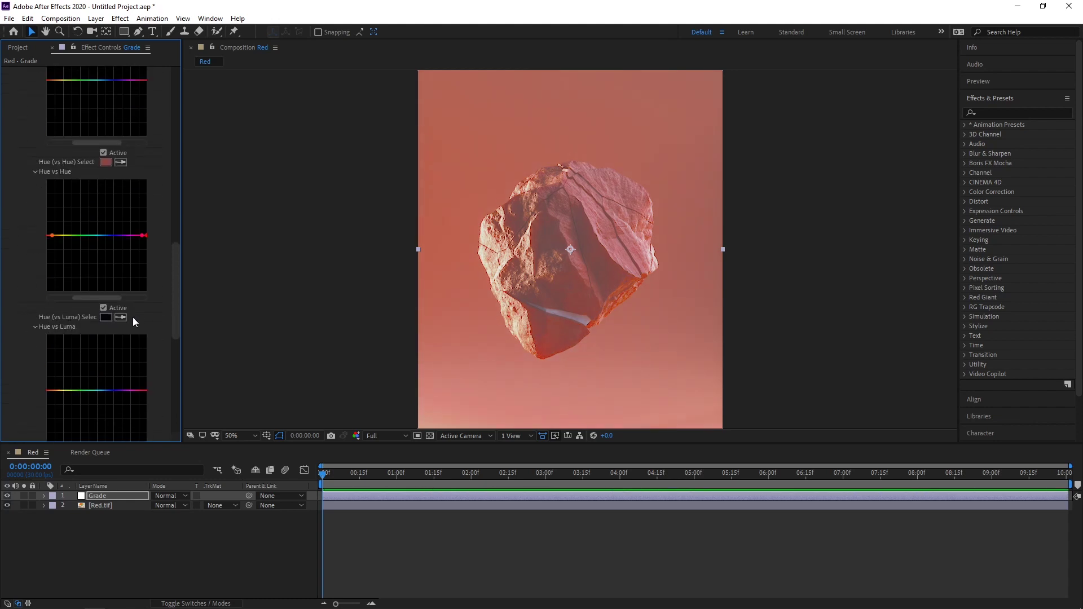
{"action": "left_click", "coordinate": [120, 317]}
{"action": "left_click", "coordinate": [506, 239]}
{"action": "scroll", "coordinate": [58, 353], "scroll_direction": "down", "scroll_amount": 3}
{"action": "mouse_move", "coordinate": [54, 314]}
{"action": "left_mouse_down"}
{"action": "mouse_move", "coordinate": [52, 289]}
{"action": "mouse_move", "coordinate": [54, 349]}
{"action": "mouse_move", "coordinate": [51, 263]}
{"action": "mouse_move", "coordinate": [53, 298]}
{"action": "left_mouse_up"}
{"action": "scroll", "coordinate": [137, 316], "scroll_direction": "down", "scroll_amount": 2}
{"action": "scroll", "coordinate": [137, 316], "scroll_direction": "up", "scroll_amount": 2}
- Hide and show the Grade layer repeatedly to examine the effect of the finished hue, luma and saturation curves
{"action": "left_click", "coordinate": [314, 292]}
{"action": "left_click", "coordinate": [8, 495]}
{"action": "left_click", "coordinate": [7, 495]}
{"action": "left_click", "coordinate": [7, 495]}
{"action": "left_click", "coordinate": [8, 495]}
{"action": "left_click", "coordinate": [7, 496]}
{"action": "left_click", "coordinate": [8, 495]}
- Set the Grade layer's opacity to 75%
{"action": "left_click", "coordinate": [104, 496]}
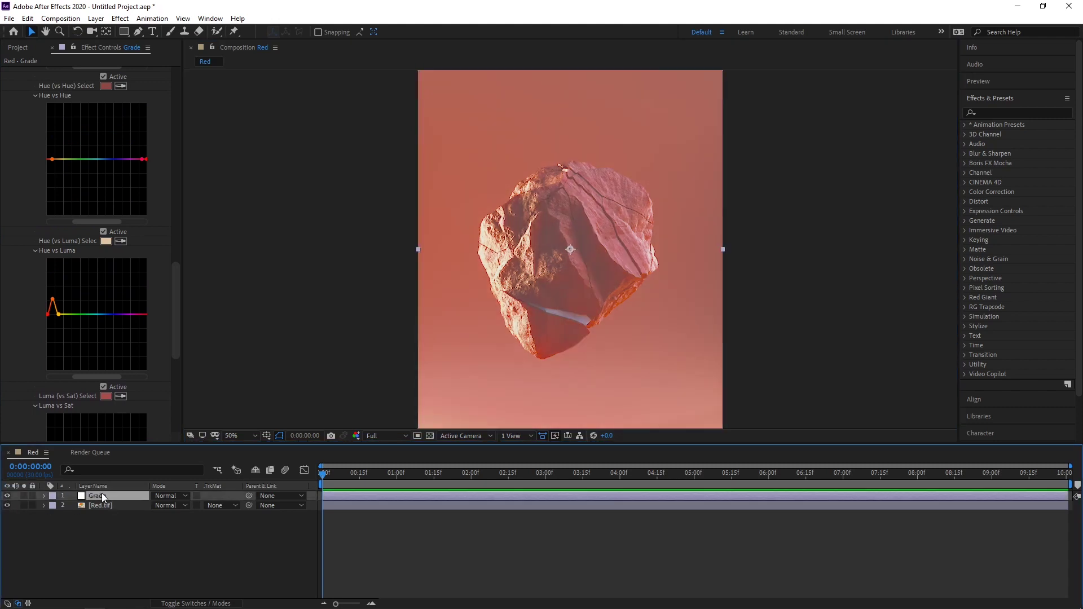
{"action": "key", "text": "t"}
{"action": "left_click", "coordinate": [159, 505]}
{"action": "type", "text": "75"}
{"action": "key", "text": "Return"}
- Add a Noise effect to the Grade layer and set its amount of noise to 12%
{"action": "left_click", "coordinate": [85, 496]}
{"action": "key", "text": "ctrl+space"}
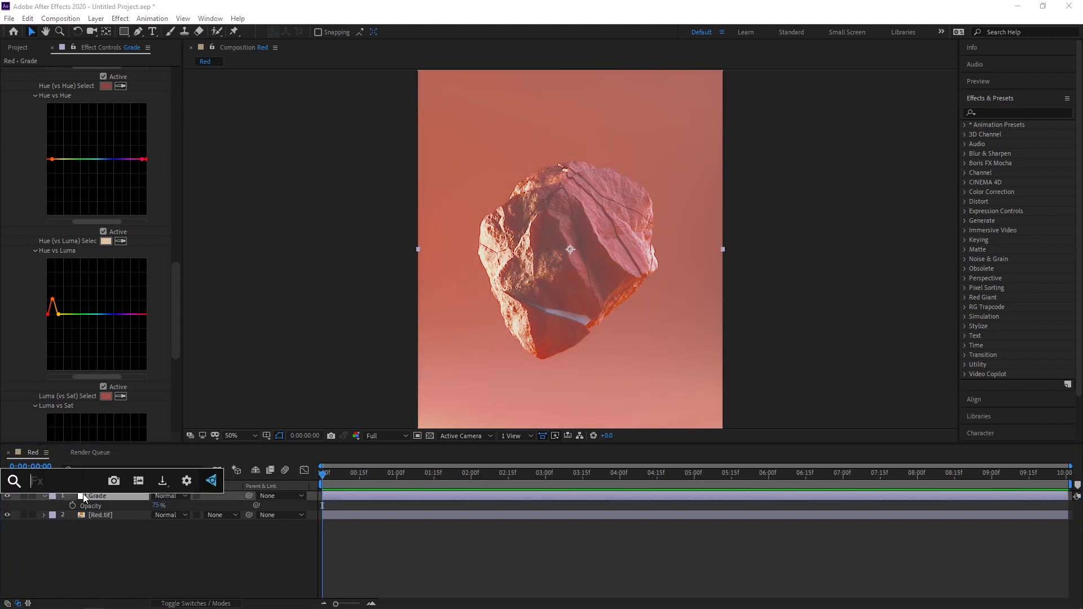
{"action": "type", "text": "noi"}
{"action": "key", "text": "Return"}
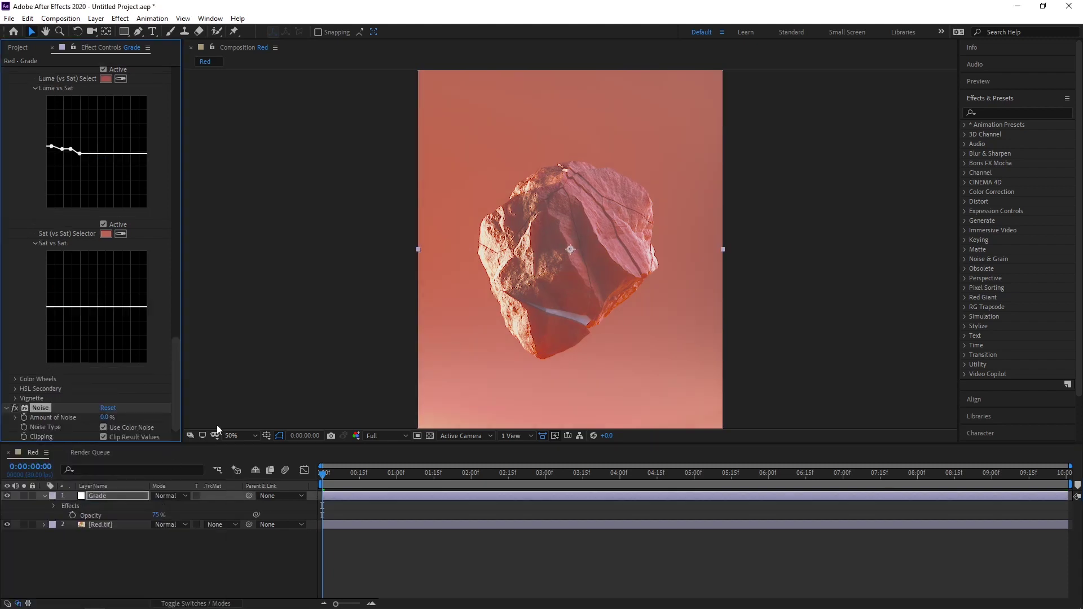
{"action": "left_click", "coordinate": [106, 418]}
{"action": "type", "text": "12"}
{"action": "key", "text": "Return"}
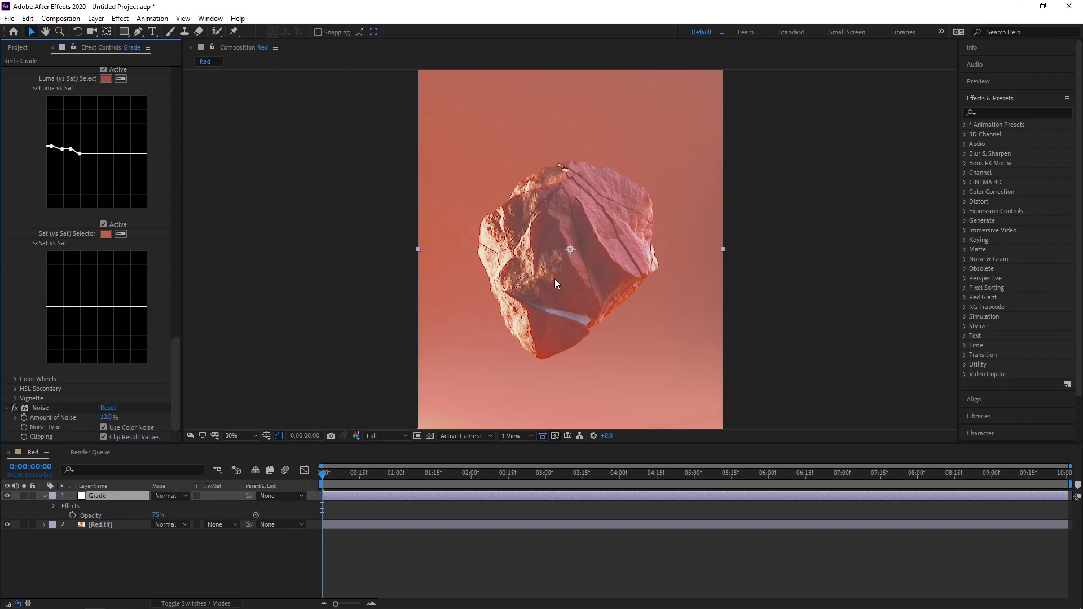
- Set the amount of noise to 8% and turn off color noise
{"action": "key", "text": "period"}
{"action": "key", "text": "period"}
{"action": "left_click", "coordinate": [103, 417]}
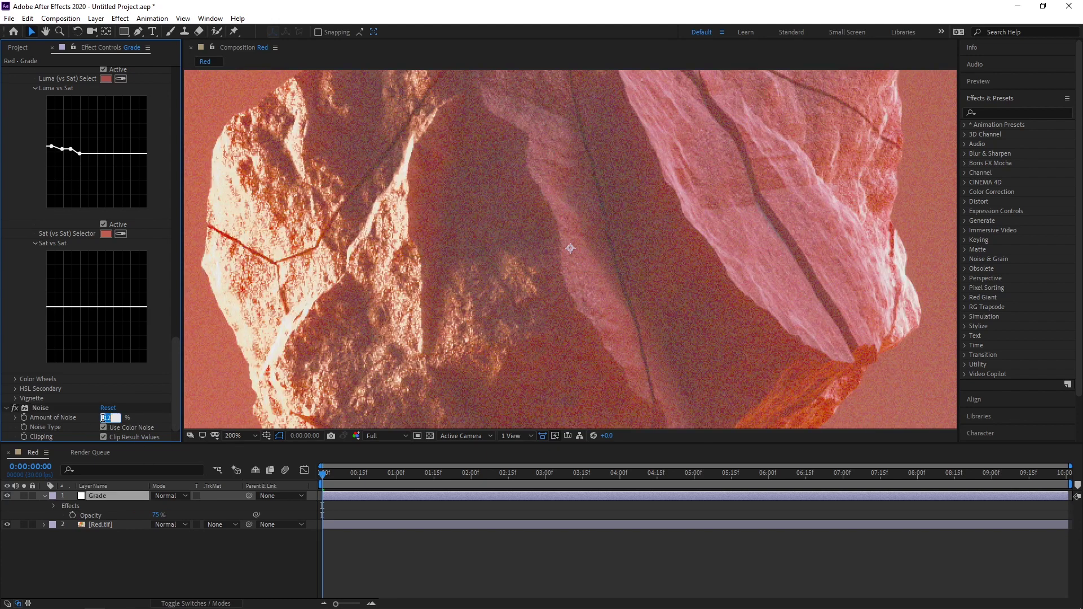
{"action": "type", "text": "8"}
{"action": "key", "text": "Return"}
{"action": "left_click", "coordinate": [103, 427]}
{"action": "key", "text": "comma"}
{"action": "key", "text": "comma"}
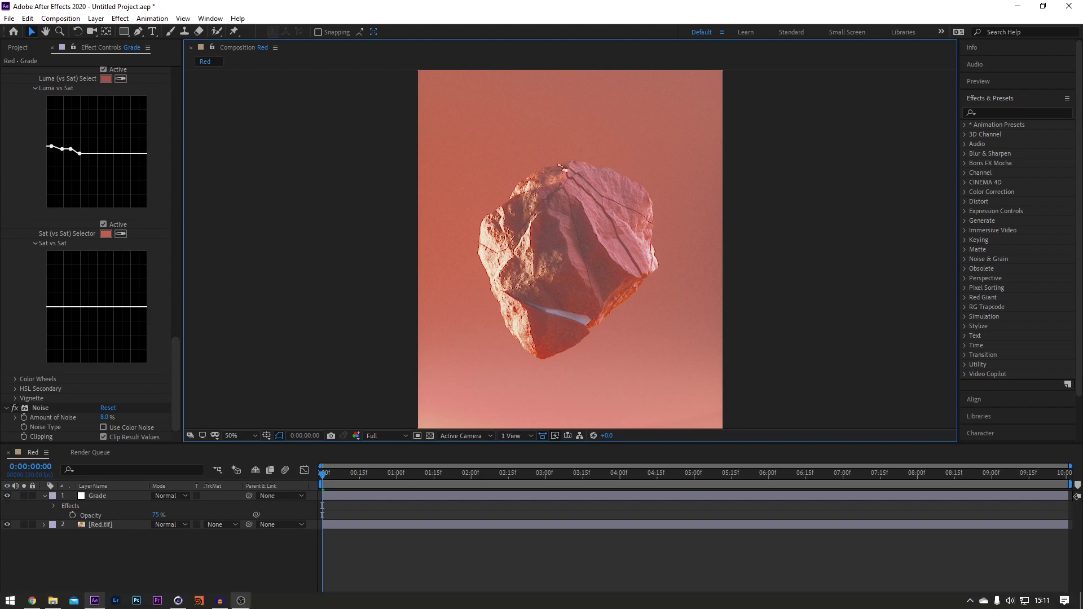
- Switch to the rock scene in Cinema 4D
{"action": "left_click", "coordinate": [178, 601]}
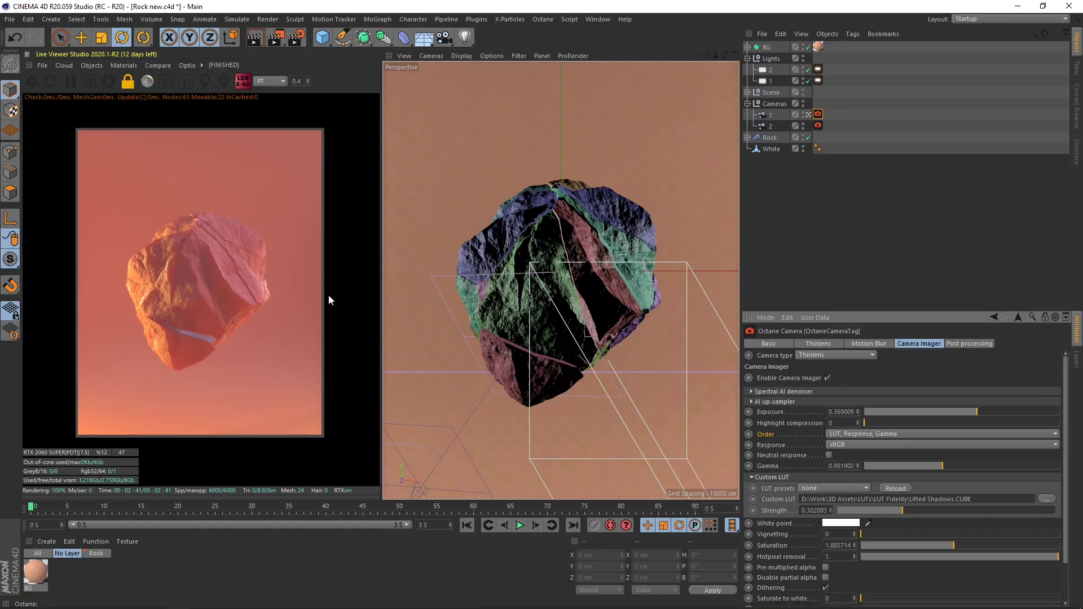